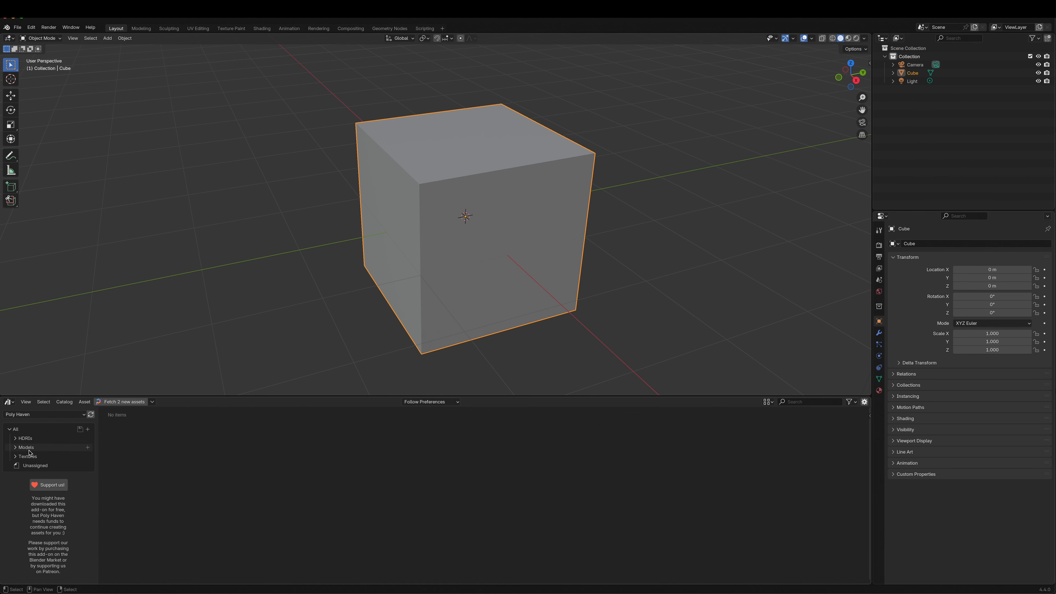
Apply the Poly Haven metal material rusty_metal_02 to the cube, preview it, and replace it with factory_wall.
{"action": "left_click", "coordinate": [20, 457]}
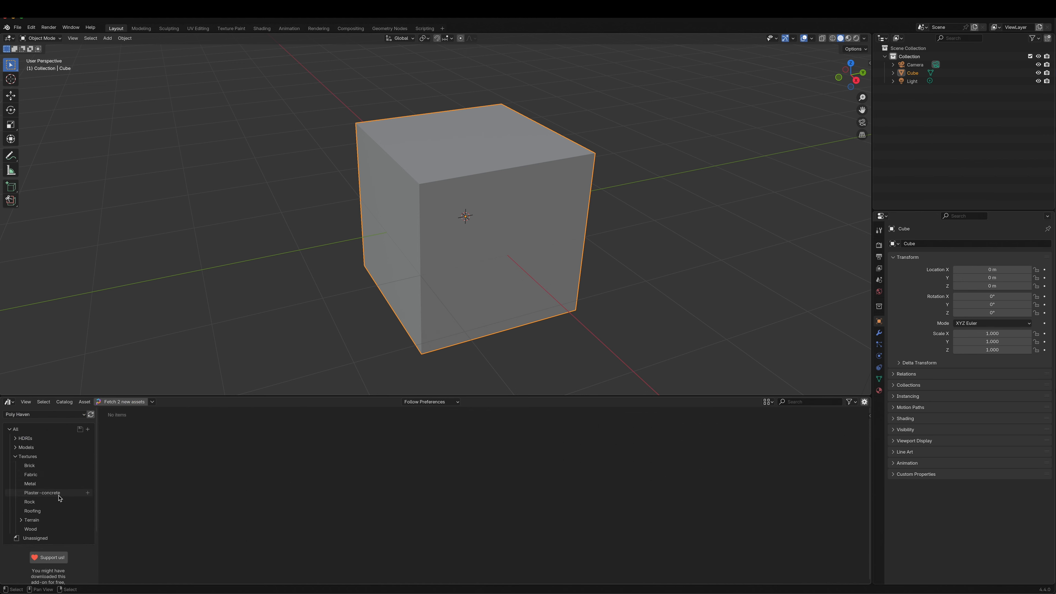
{"action": "left_click", "coordinate": [30, 484]}
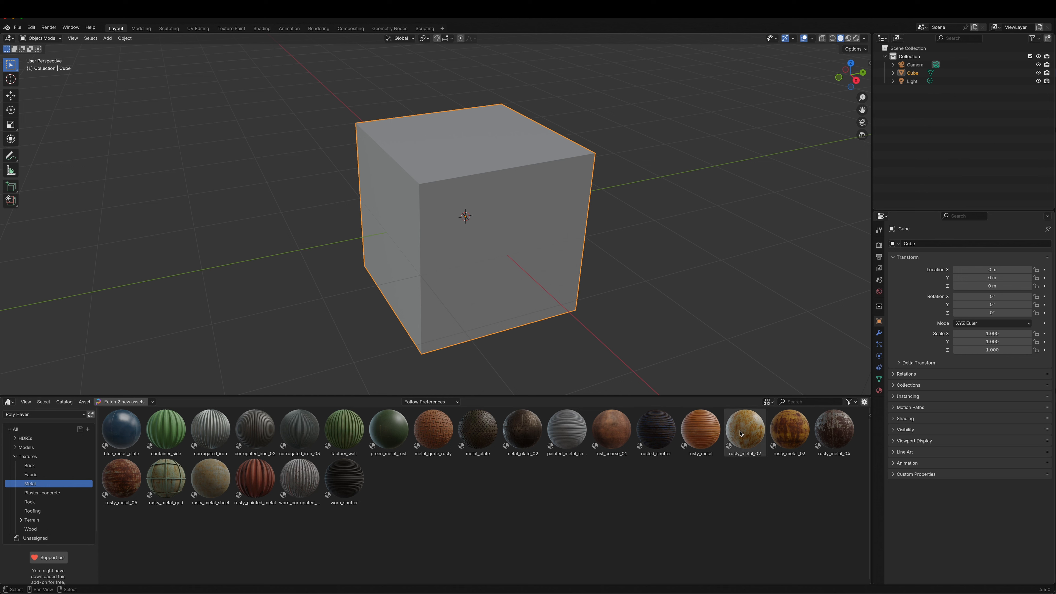
{"action": "left_click_drag", "start_coordinate": [748, 435], "coordinate": [484, 205]}
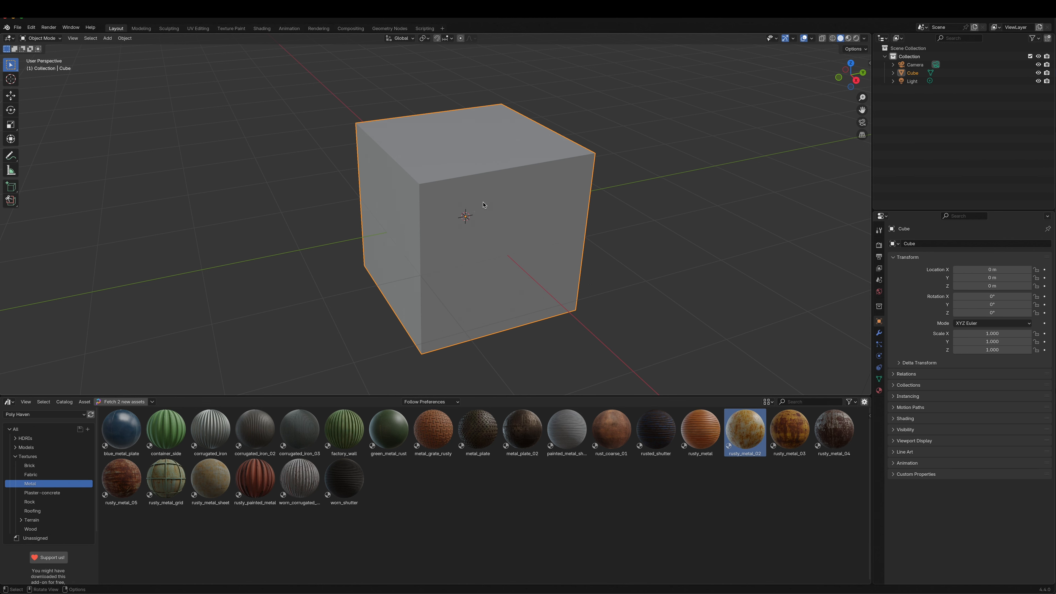
{"action": "left_click", "coordinate": [848, 38]}
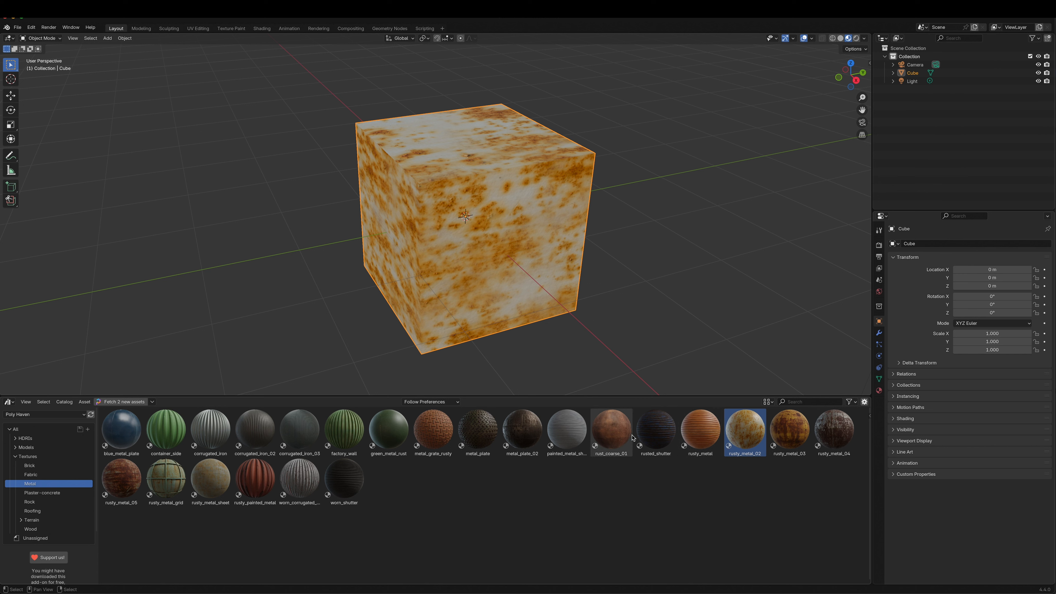
{"action": "left_click_drag", "start_coordinate": [346, 438], "coordinate": [503, 196]}
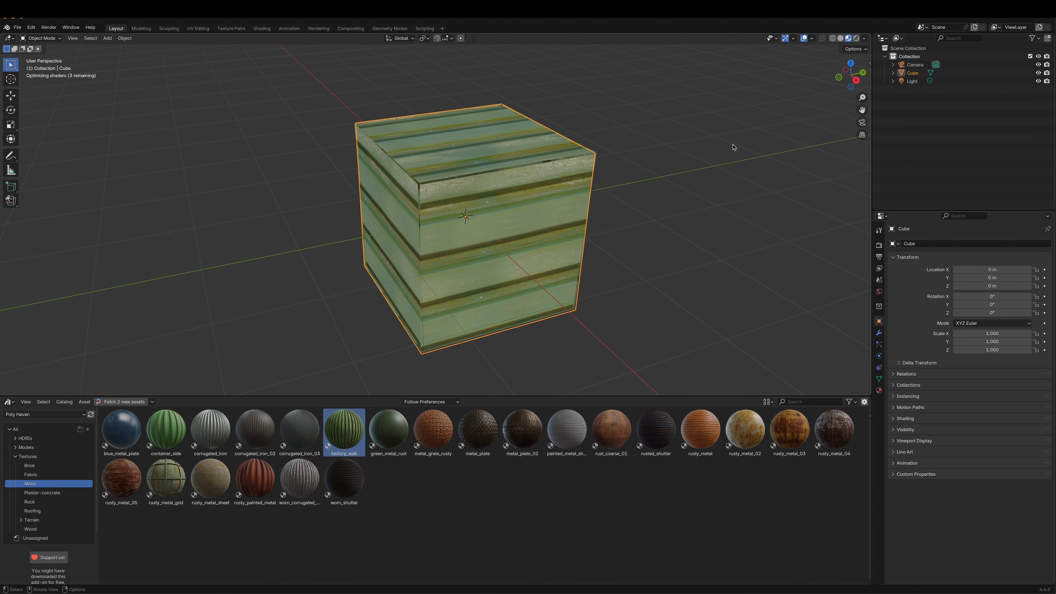
Set the cube as the UberPaint target object and add two empty layers.
{"action": "key", "text": "n"}
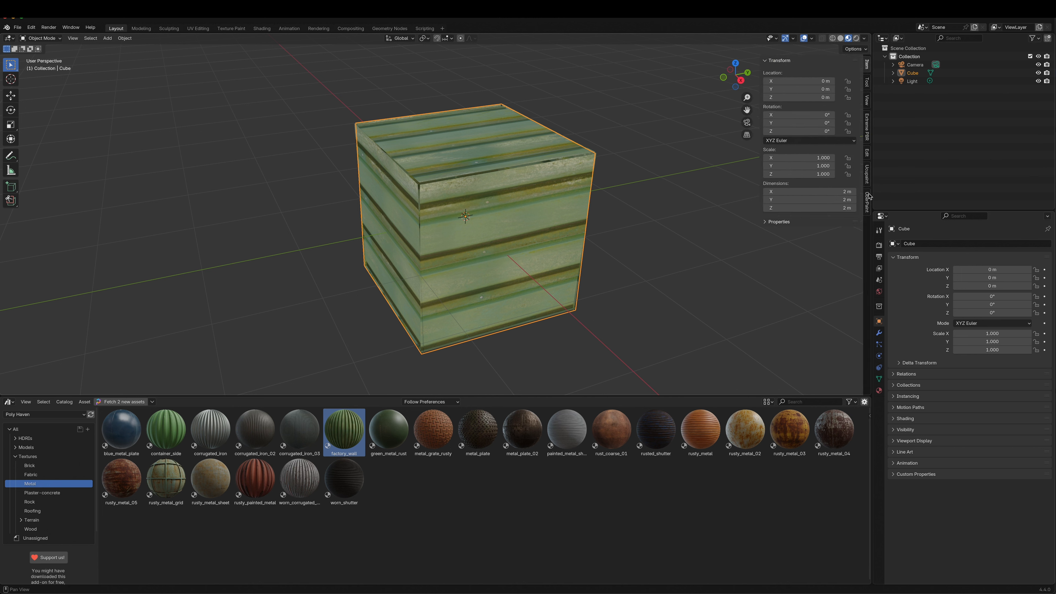
{"action": "left_click", "coordinate": [867, 204]}
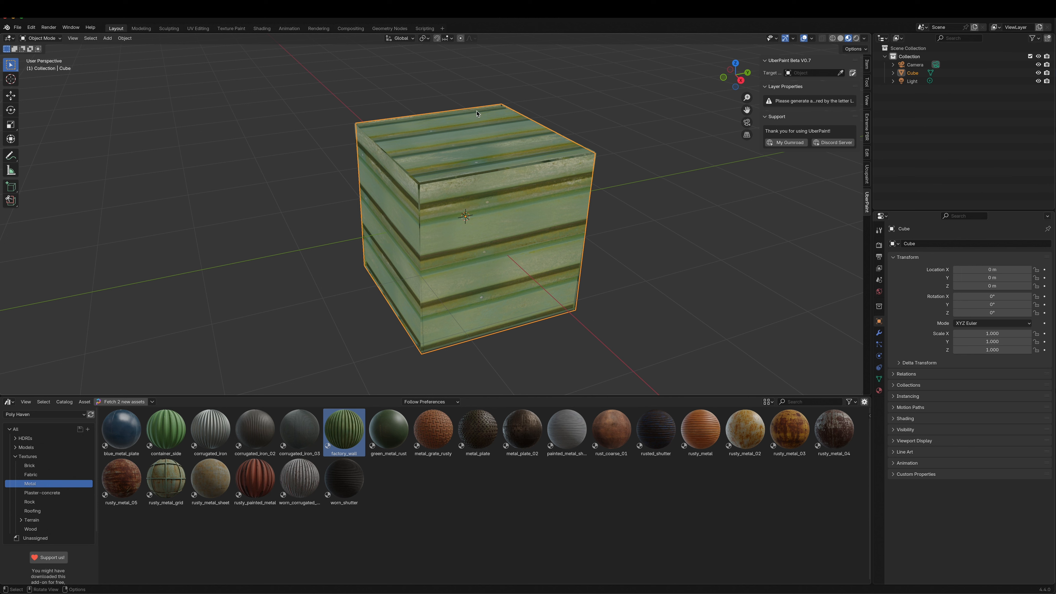
{"action": "left_click", "coordinate": [853, 73]}
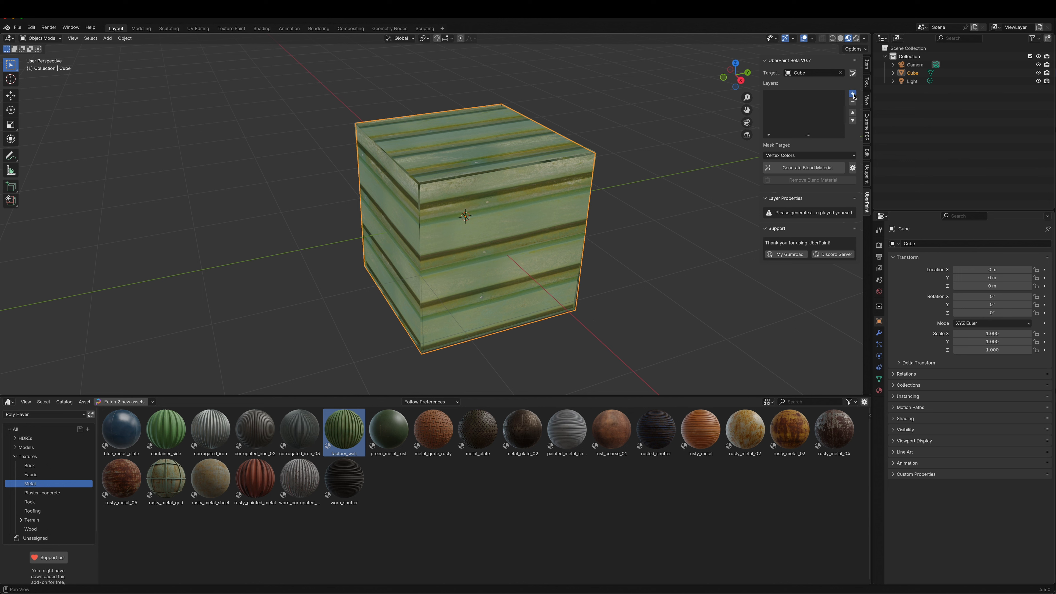
{"action": "left_click", "coordinate": [853, 94]}
{"action": "left_click", "coordinate": [853, 95]}
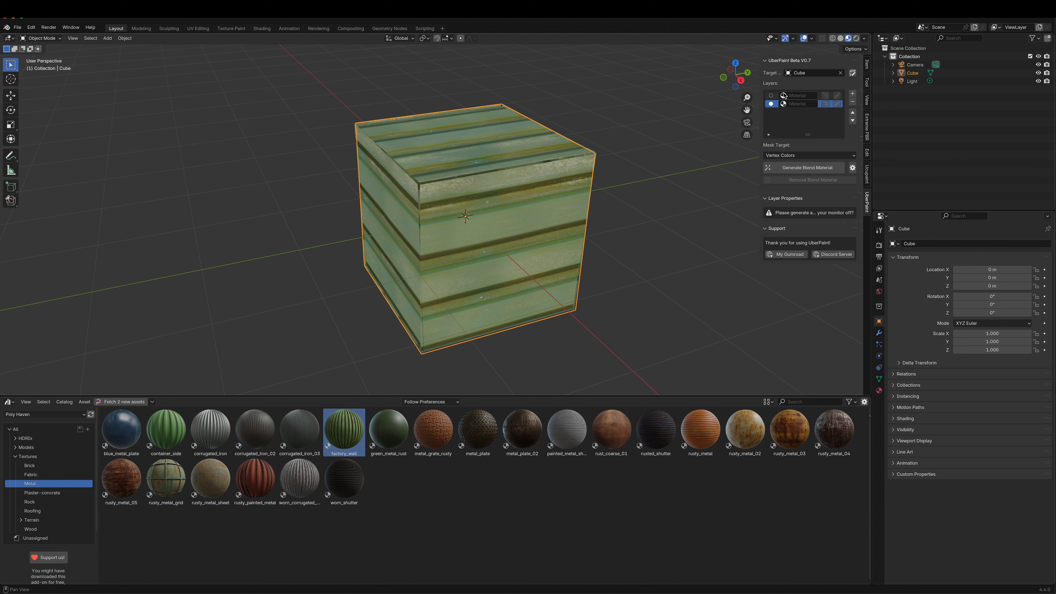
Assign factory_wall to the lower UberPaint layer and rusty_metal_02 to the upper one.
{"action": "left_click", "coordinate": [790, 105]}
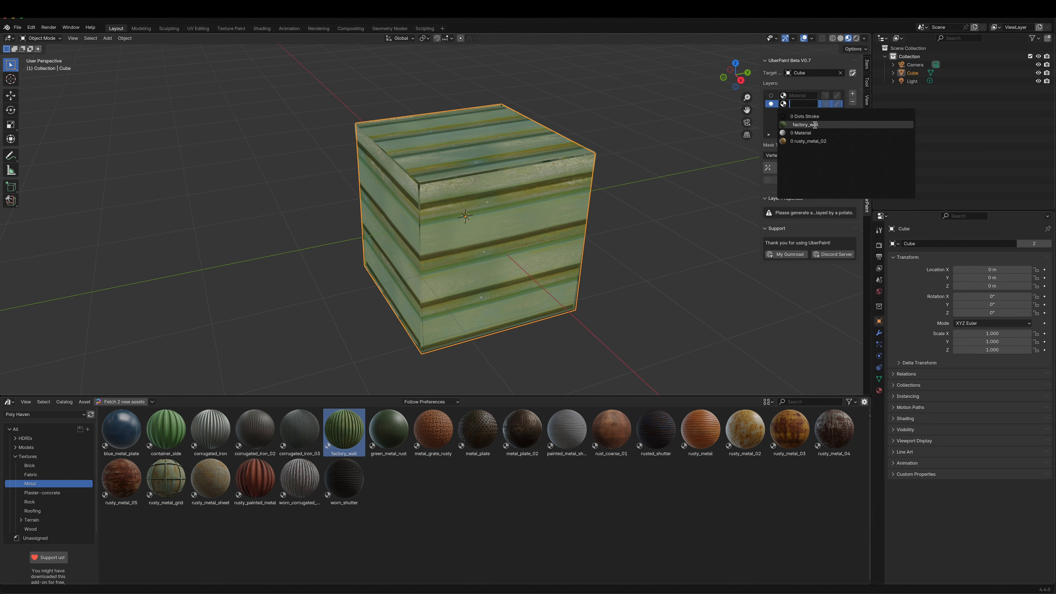
{"action": "left_click", "coordinate": [805, 125]}
{"action": "left_click", "coordinate": [802, 95]}
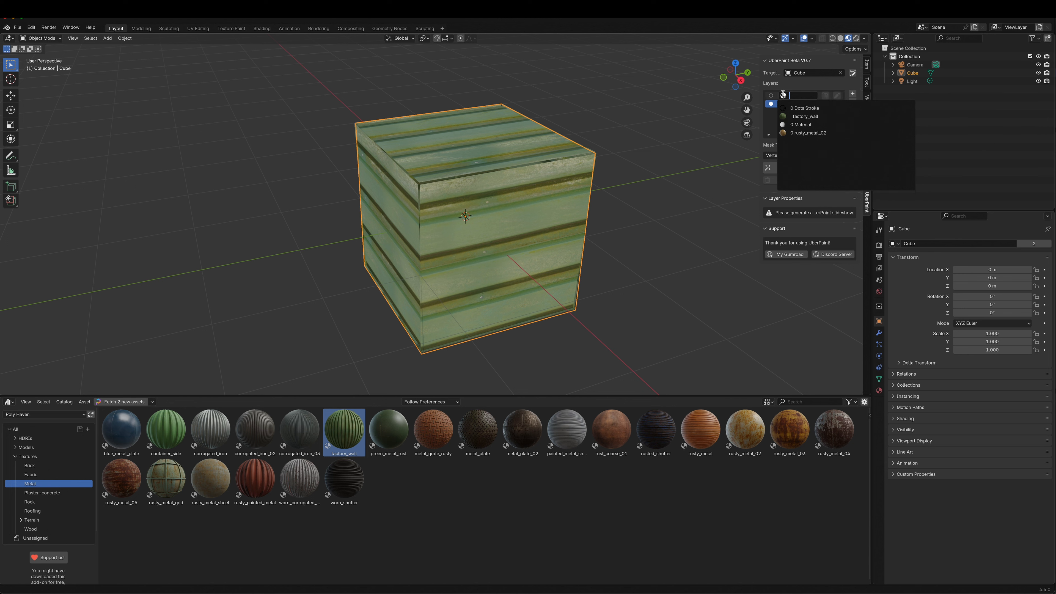
{"action": "left_click", "coordinate": [812, 133]}
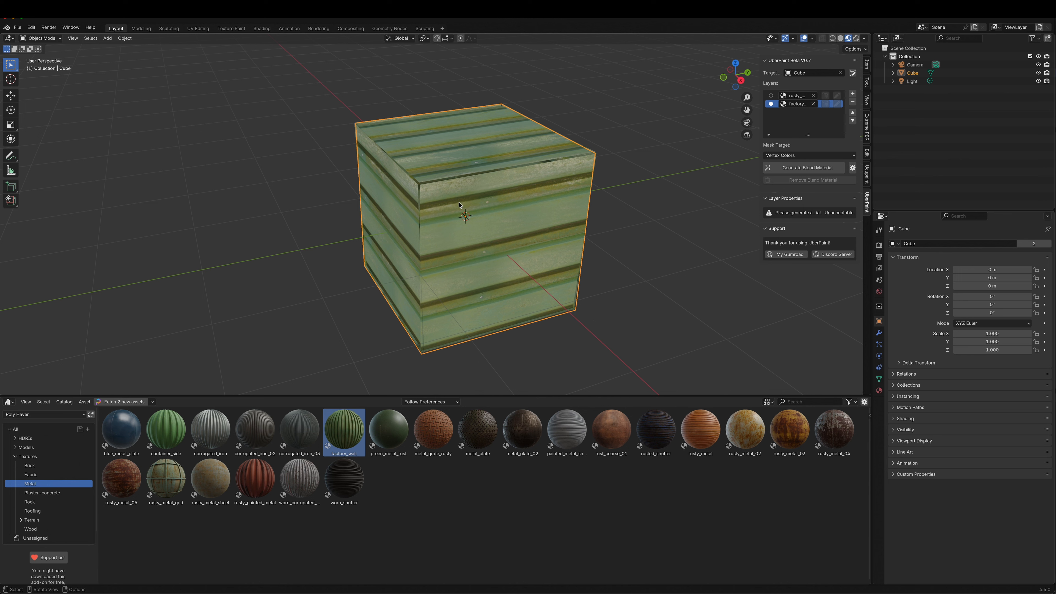
Set the UberPaint mask target to Image Textures.
{"action": "left_click", "coordinate": [784, 156]}
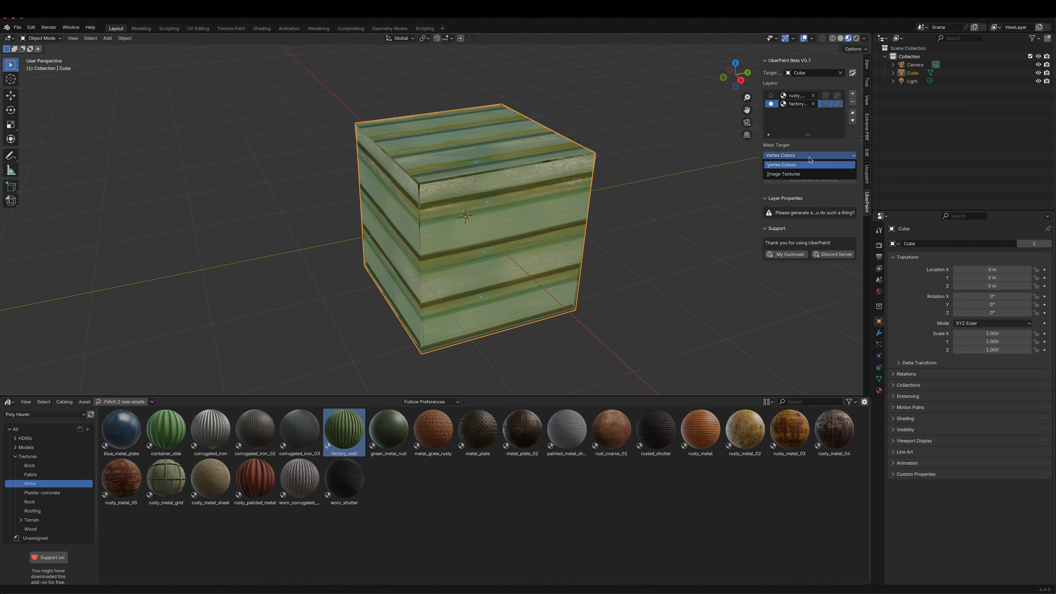
{"action": "left_click", "coordinate": [787, 175]}
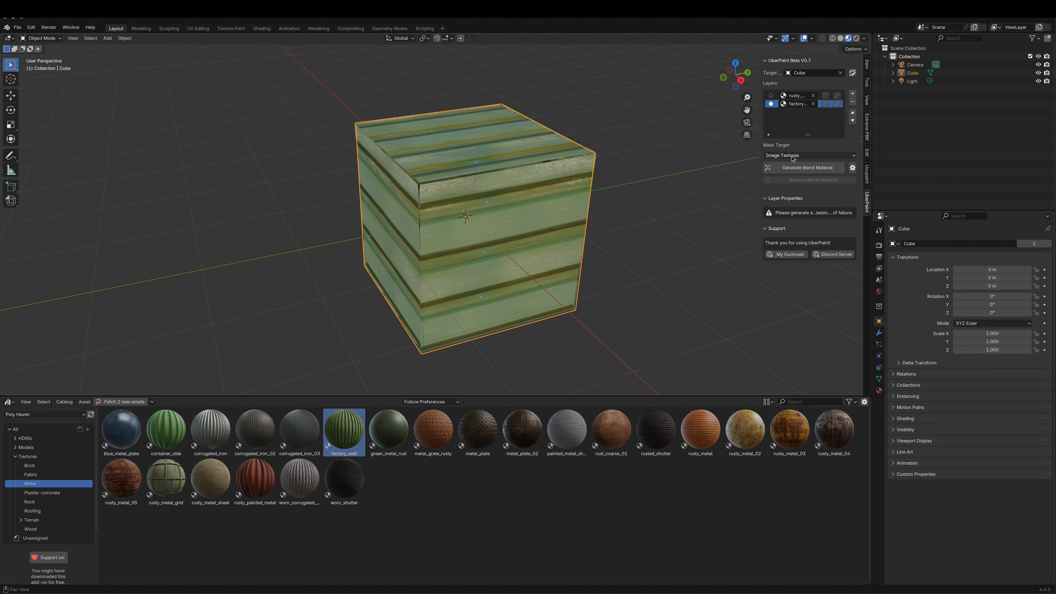
{"action": "left_click", "coordinate": [792, 157]}
{"action": "left_click", "coordinate": [792, 157]}
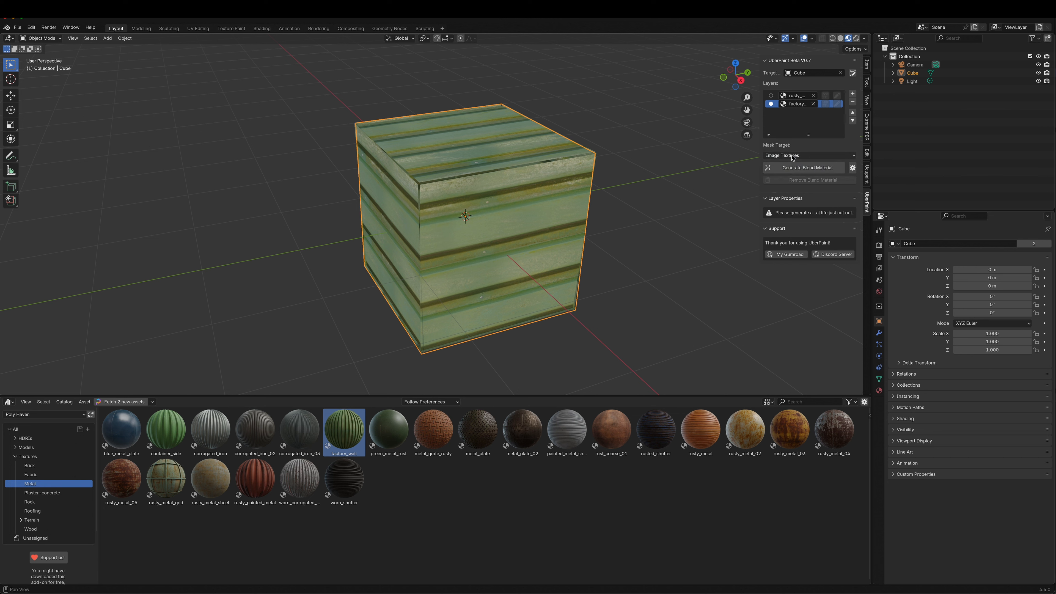
Set the mask texture size to 512 and generate the blend material for the cube.
{"action": "left_click", "coordinate": [853, 169]}
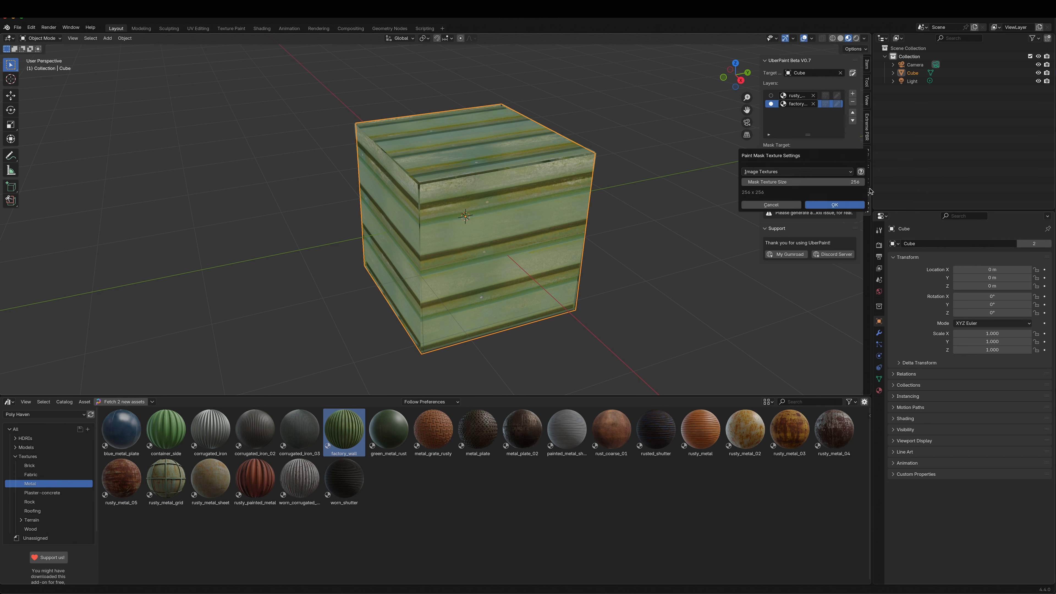
{"action": "left_click", "coordinate": [852, 182]}
{"action": "type", "text": "512"}
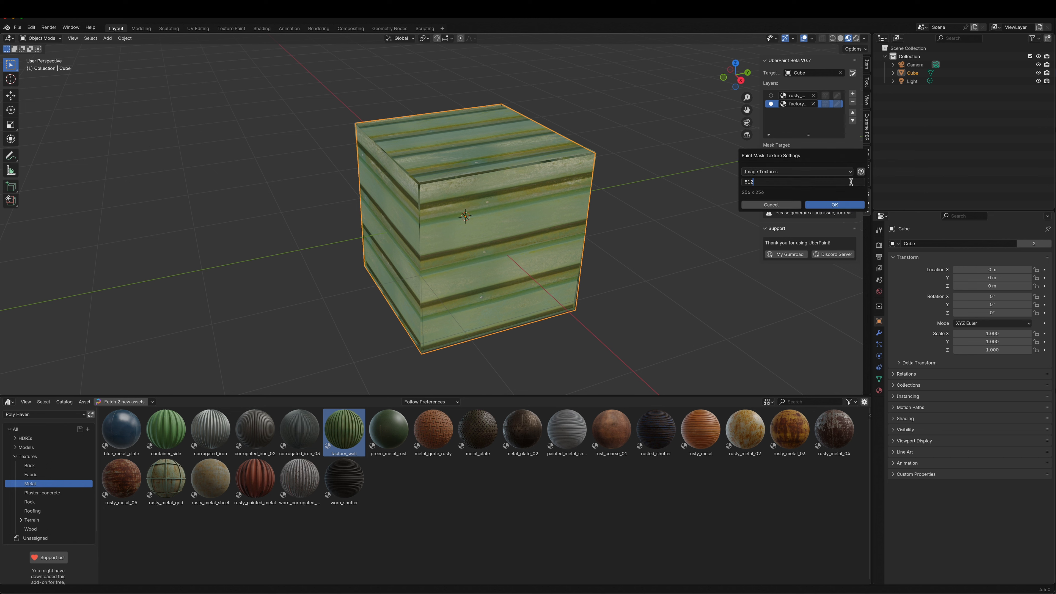
{"action": "left_click", "coordinate": [833, 205]}
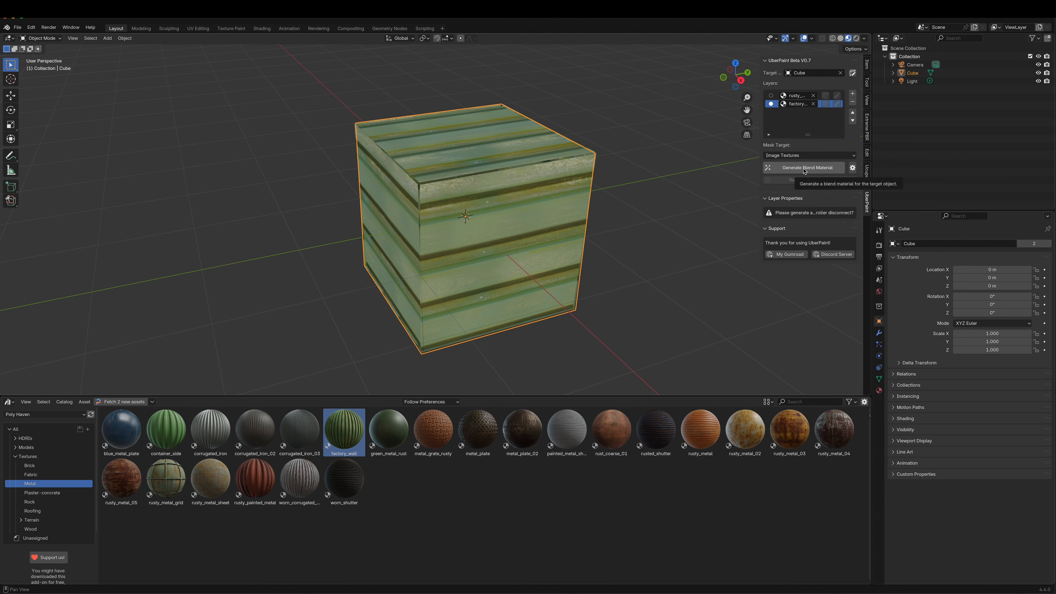
{"action": "left_click", "coordinate": [805, 169]}
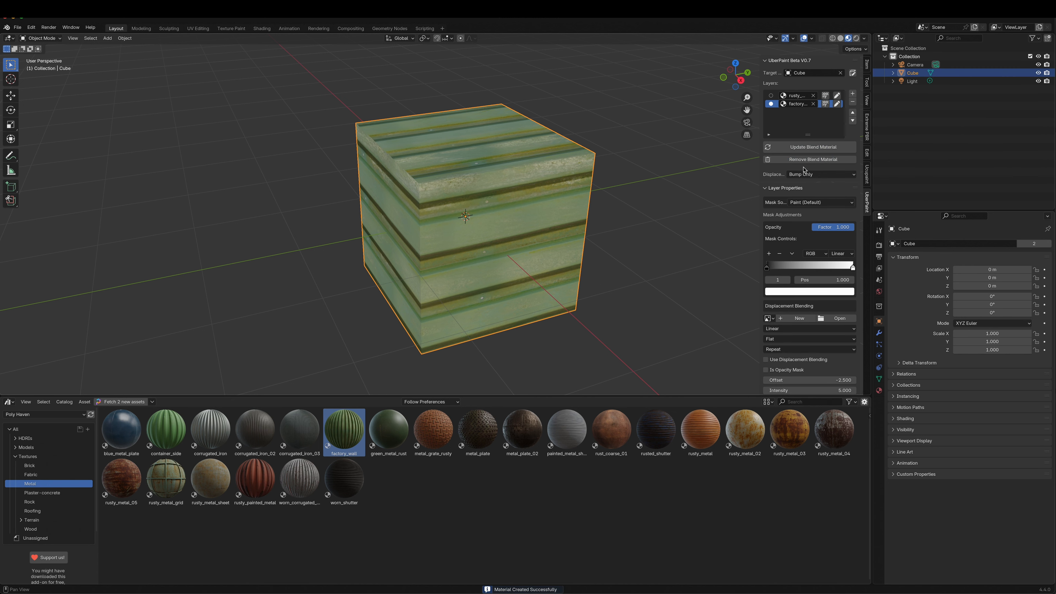
Start texture painting the rusty_metal_02 layer's mask with the Airbrush.
{"action": "middle_click_drag", "start_coordinate": [555, 217], "coordinate": [500, 226]}
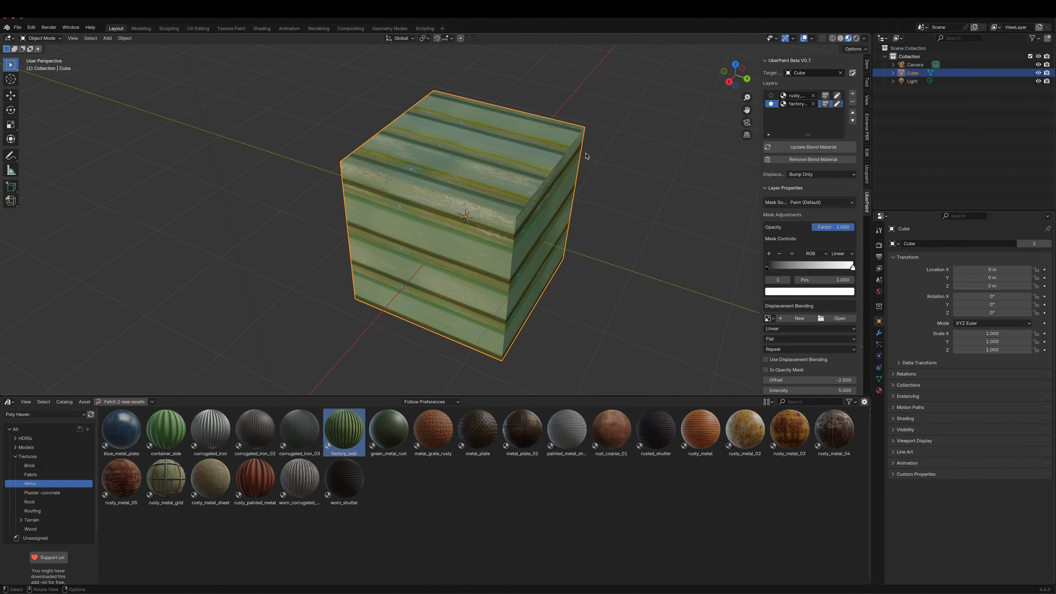
{"action": "left_click", "coordinate": [826, 97]}
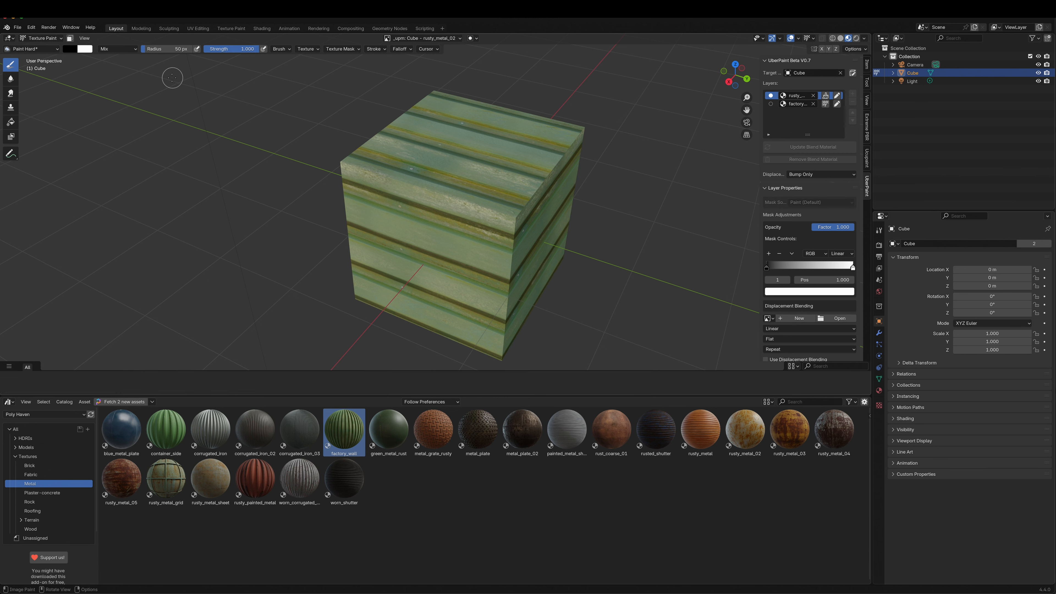
{"action": "left_click", "coordinate": [47, 49]}
{"action": "left_click", "coordinate": [98, 91]}
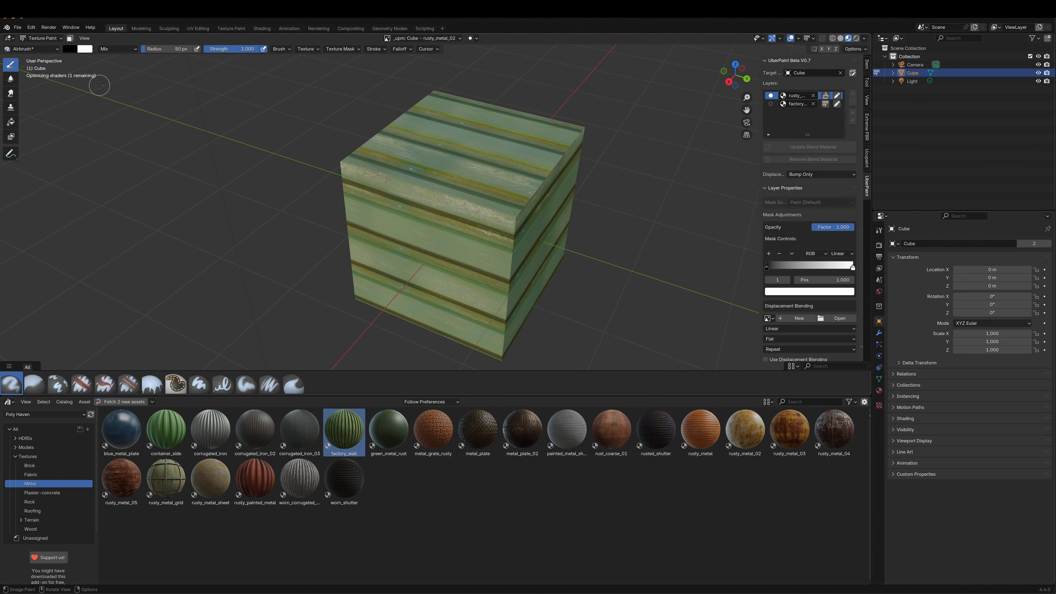
Enlarge the Airbrush radius to 124 px.
{"action": "key", "text": "bracketright"}
{"action": "key", "text": "bracketright"}
{"action": "key", "text": "bracketright"}
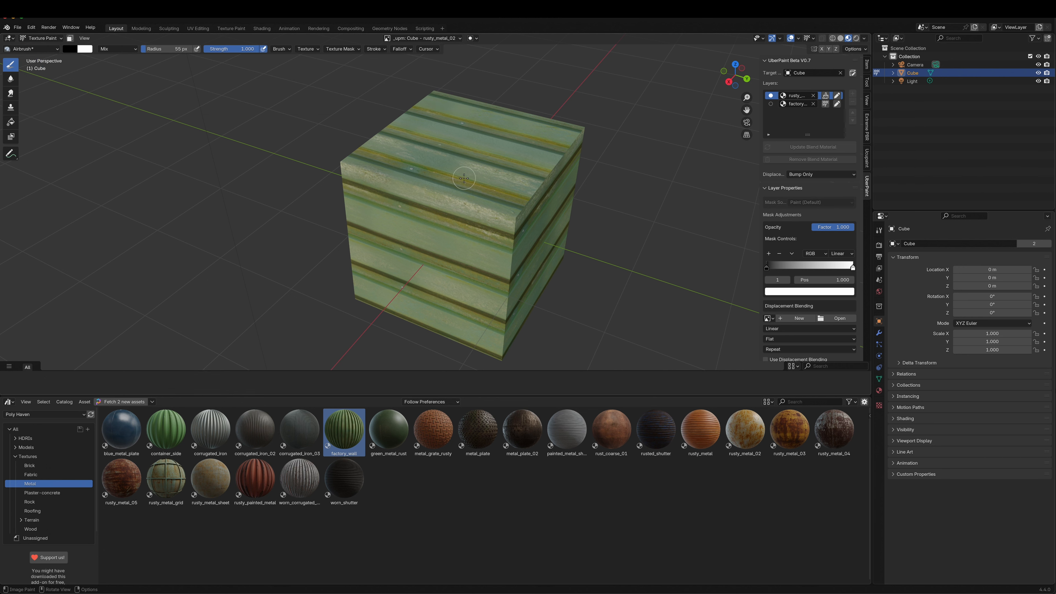
{"action": "key", "text": "bracketright"}
{"action": "key", "text": "bracketright"}
{"action": "key", "text": "bracketright"}
{"action": "key", "text": "bracketright"}
{"action": "key", "text": "bracketright"}
{"action": "key", "text": "bracketright"}
Set the brush colour to white and paint a rusty patch on the cube's top face.
{"action": "left_click", "coordinate": [70, 50]}
{"action": "left_click_drag", "start_coordinate": [139, 98], "coordinate": [139, 55]}
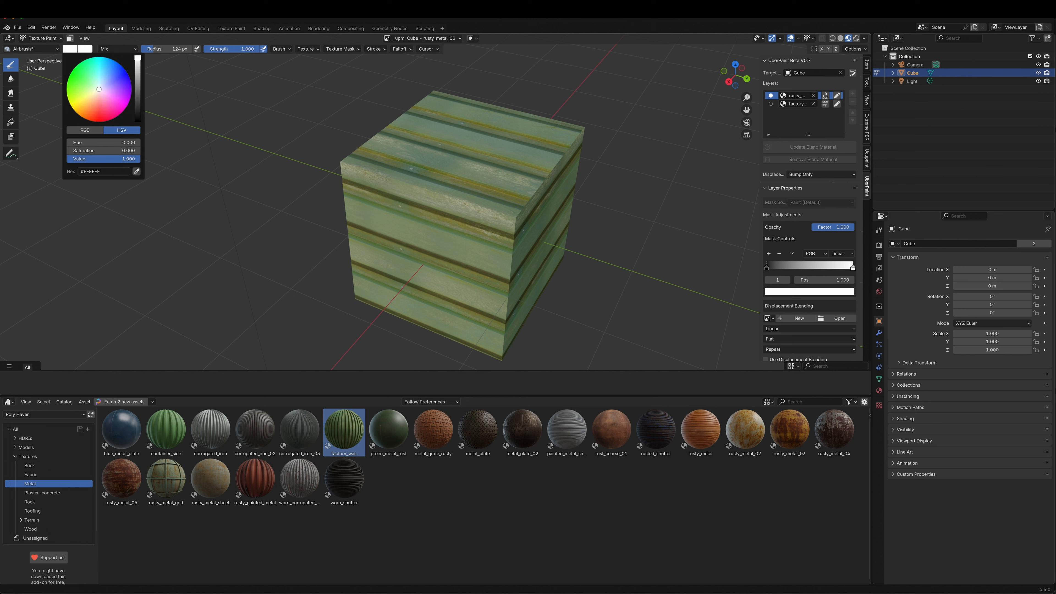
{"action": "mouse_move", "coordinate": [497, 185]}
{"action": "left_mouse_down"}
{"action": "mouse_move", "coordinate": [484, 167]}
{"action": "mouse_move", "coordinate": [430, 167]}
{"action": "left_mouse_up"}
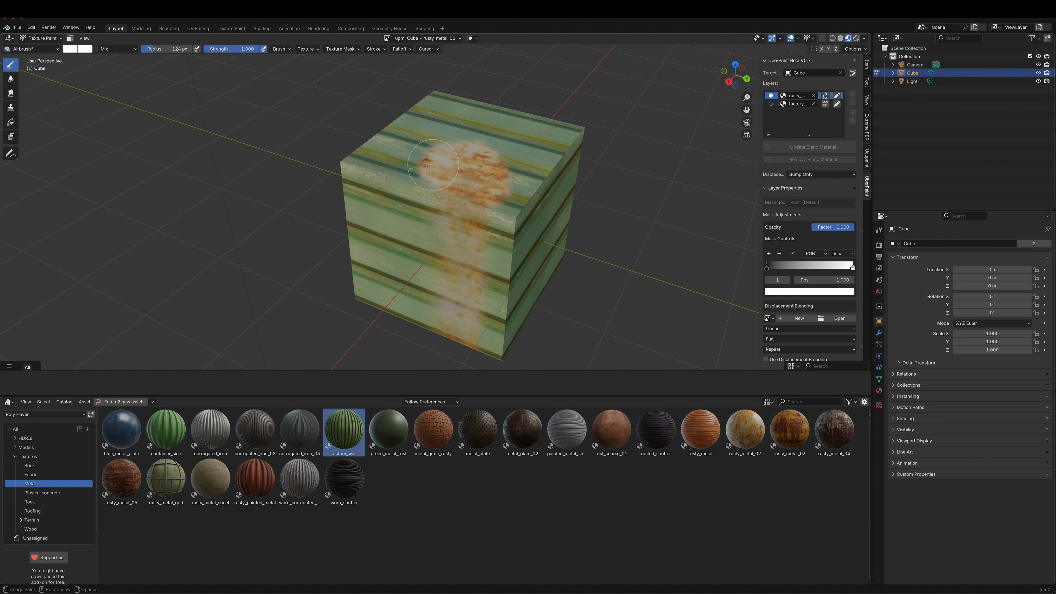
Set the brush colour to black and paint the rust away from the cube's top face.
{"action": "left_click", "coordinate": [68, 51]}
{"action": "left_click_drag", "start_coordinate": [138, 95], "coordinate": [138, 122]}
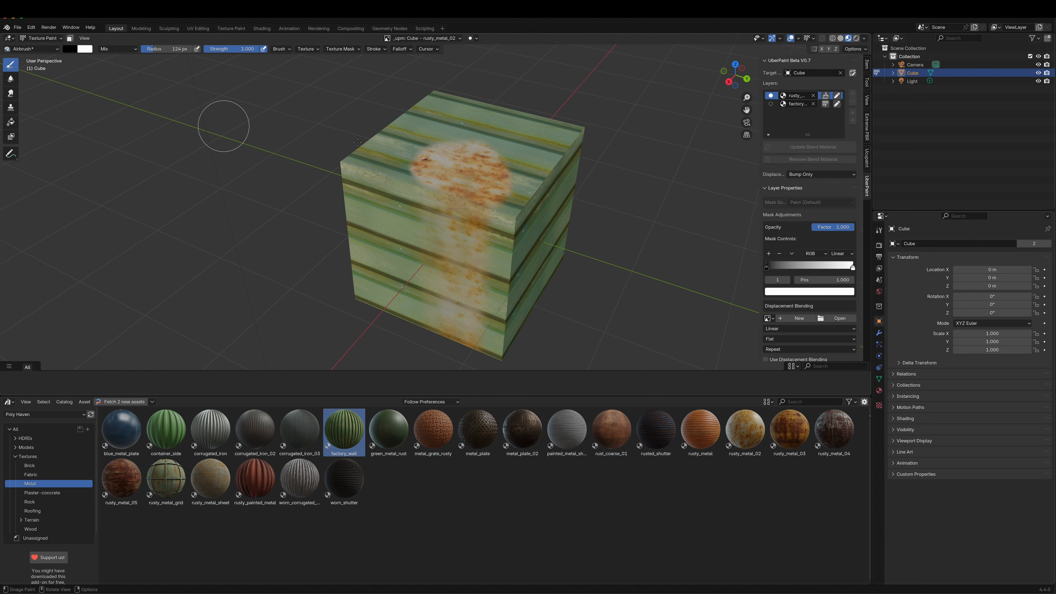
{"action": "mouse_move", "coordinate": [466, 137]}
{"action": "left_mouse_down"}
{"action": "mouse_move", "coordinate": [486, 188]}
{"action": "mouse_move", "coordinate": [432, 170]}
{"action": "mouse_move", "coordinate": [461, 142]}
{"action": "left_mouse_up"}
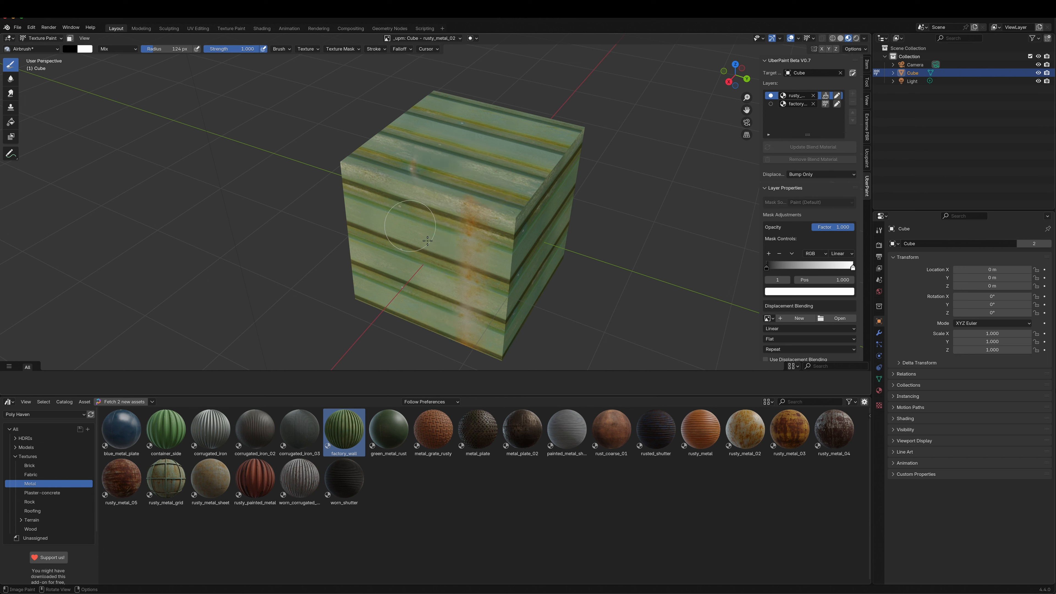
Set the brush colour back to white and paint rust over the side face and up onto the top face.
{"action": "left_click", "coordinate": [46, 38]}
{"action": "left_click", "coordinate": [59, 48]}
{"action": "left_click", "coordinate": [70, 49]}
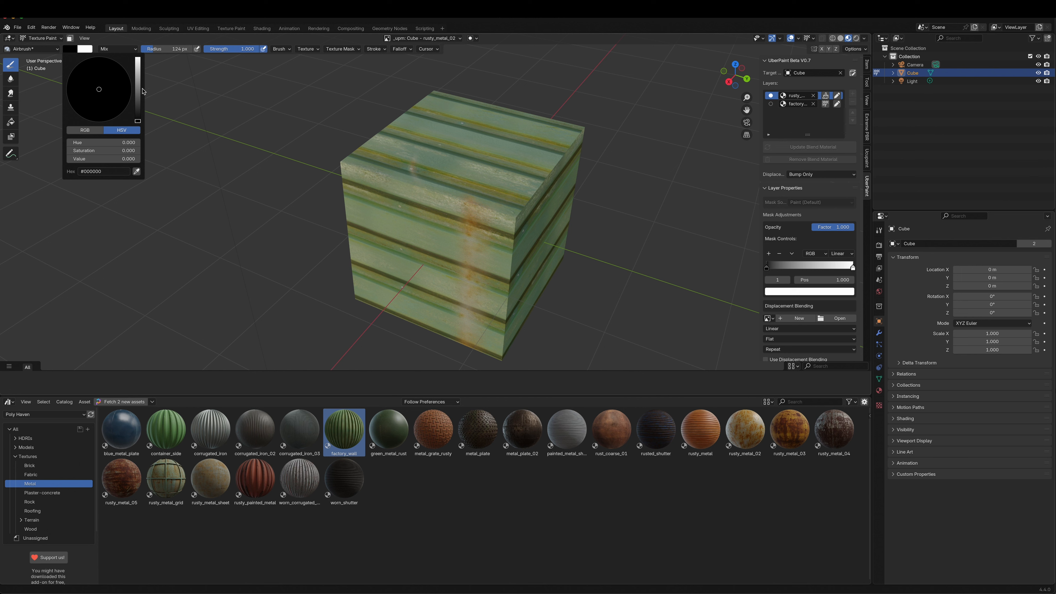
{"action": "left_click_drag", "start_coordinate": [138, 121], "coordinate": [138, 57]}
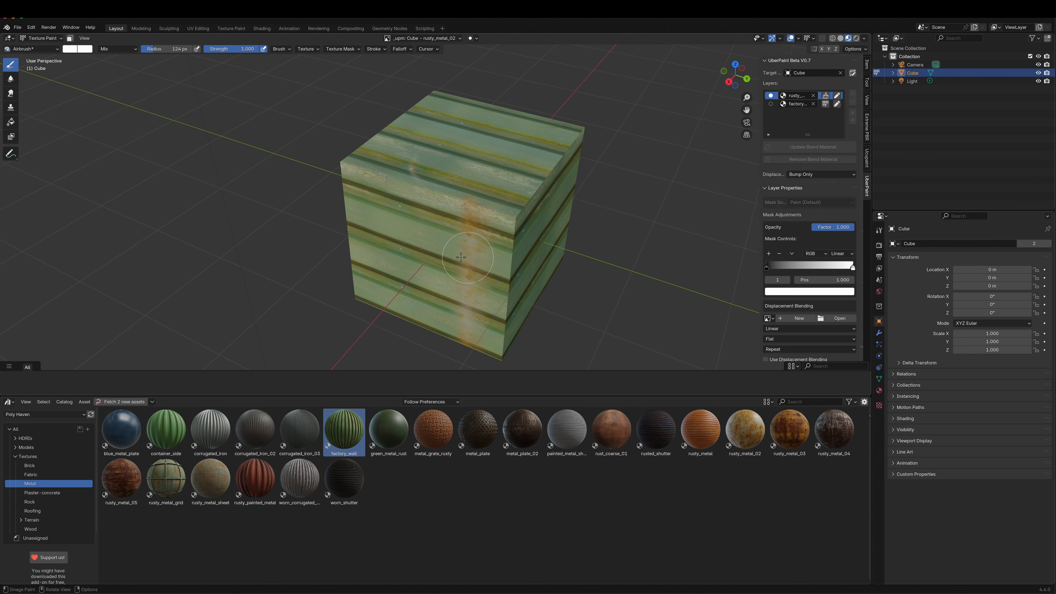
{"action": "mouse_move", "coordinate": [443, 335]}
{"action": "left_mouse_down"}
{"action": "mouse_move", "coordinate": [464, 157]}
{"action": "mouse_move", "coordinate": [420, 174]}
{"action": "mouse_move", "coordinate": [399, 216]}
{"action": "mouse_move", "coordinate": [490, 249]}
{"action": "mouse_move", "coordinate": [479, 169]}
{"action": "left_mouse_up"}
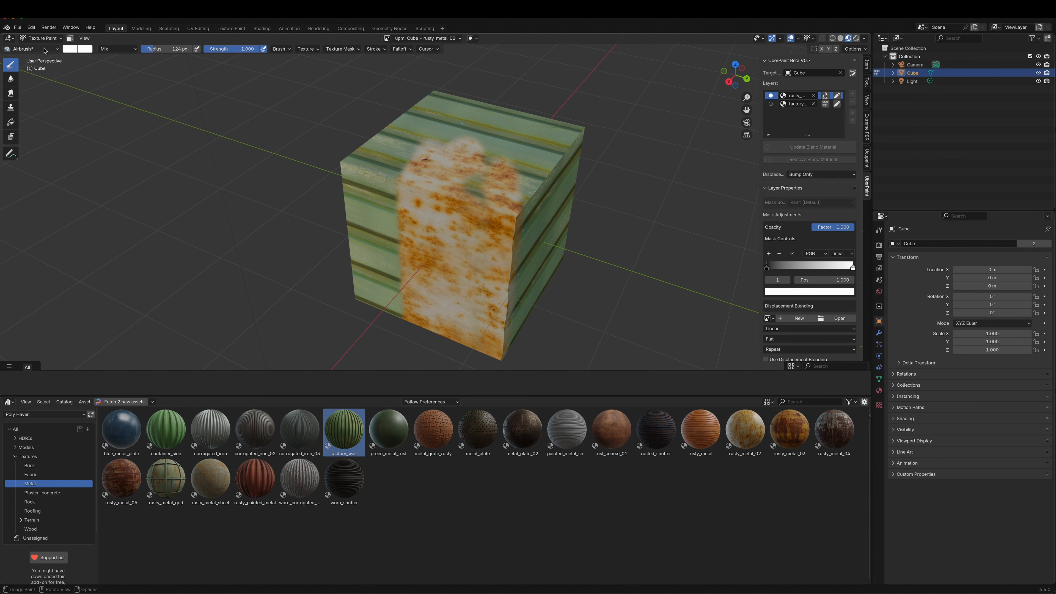
Unwrap the cube in Edit Mode with Smart UV Project at the default settings and return to Object Mode.
{"action": "left_click", "coordinate": [41, 38]}
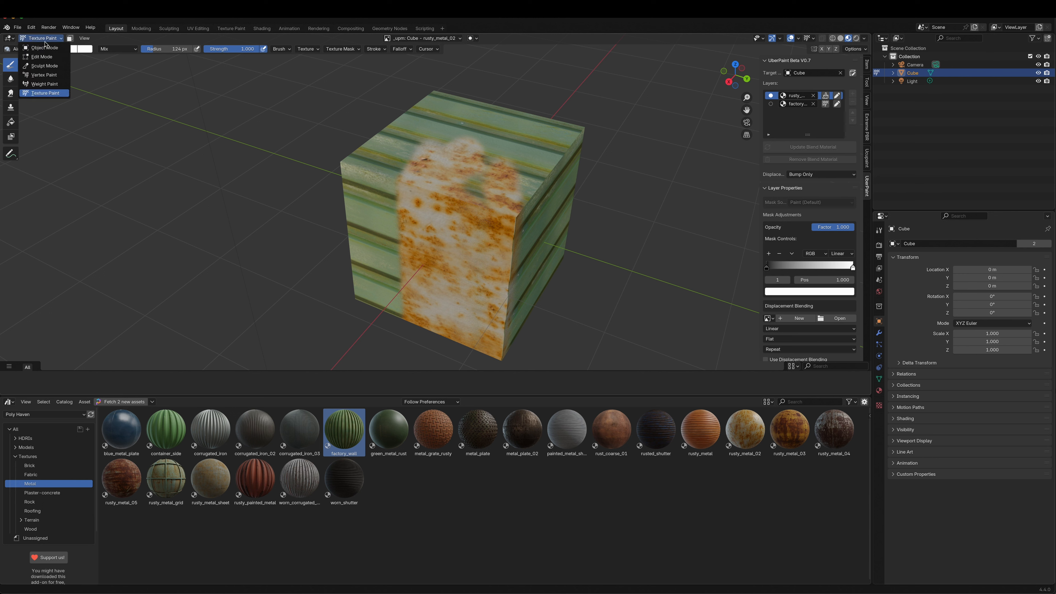
{"action": "left_click", "coordinate": [42, 48]}
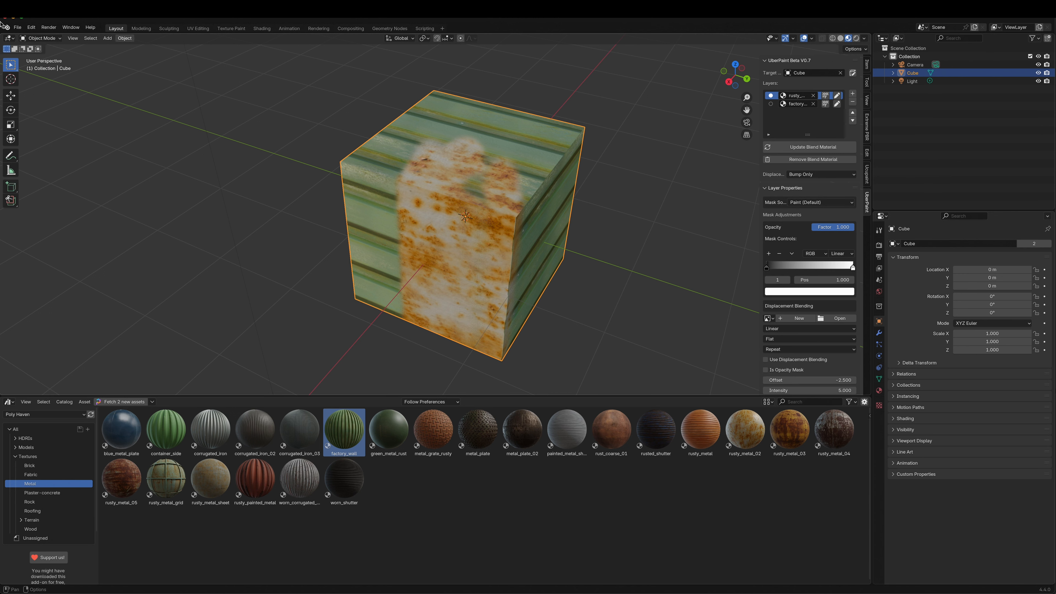
{"action": "left_click", "coordinate": [41, 38]}
{"action": "left_click", "coordinate": [42, 56]}
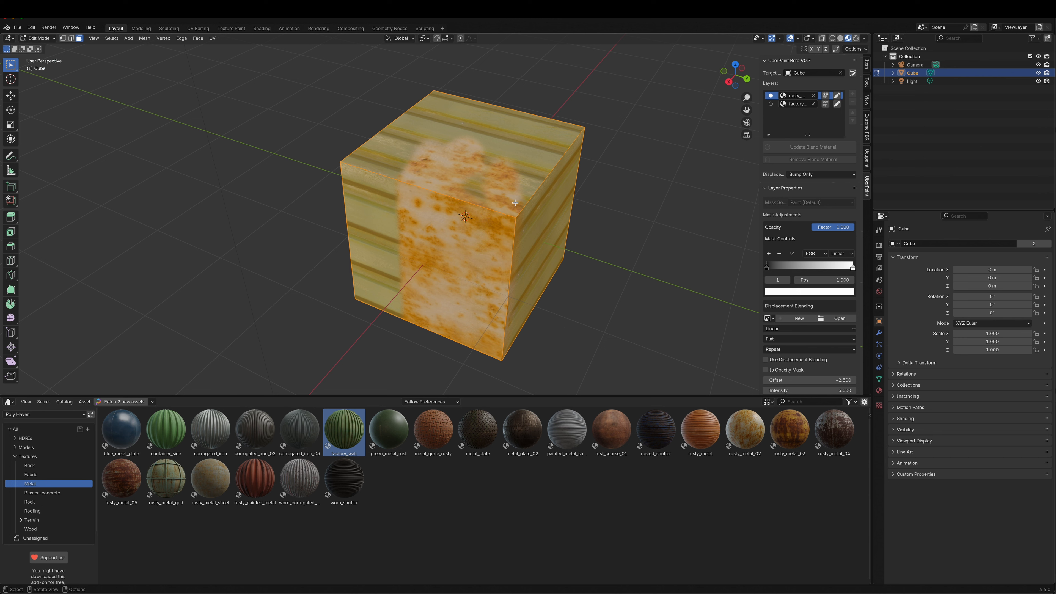
{"action": "key", "text": "u"}
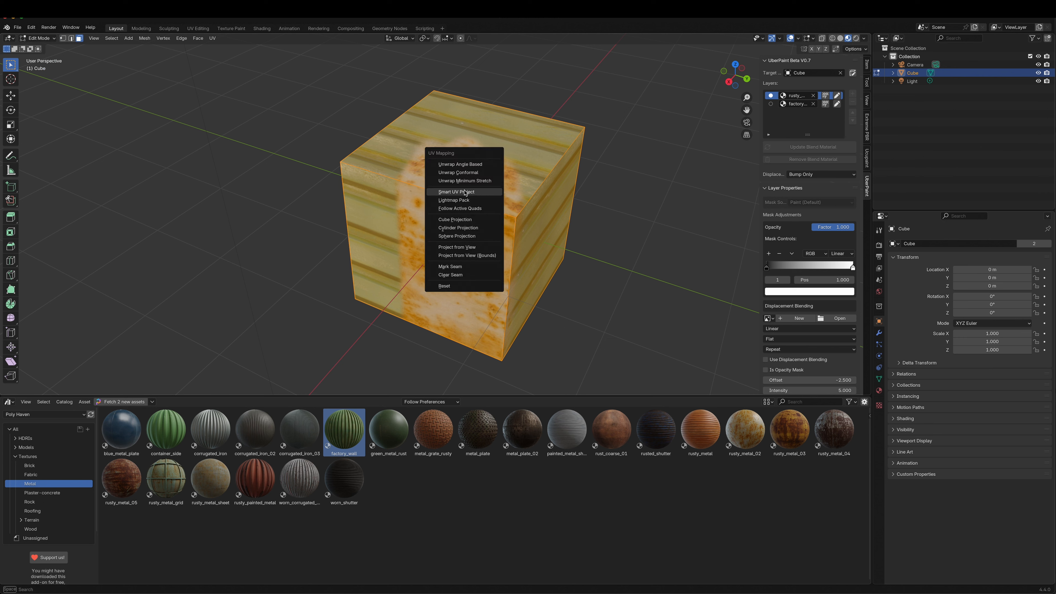
{"action": "left_click", "coordinate": [448, 193]}
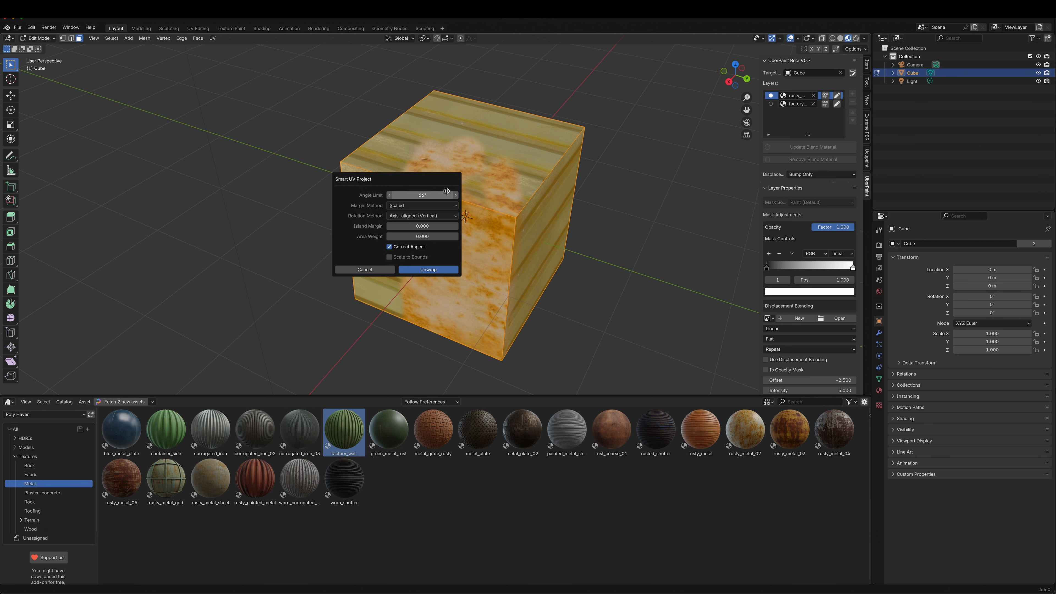
{"action": "left_click", "coordinate": [428, 271]}
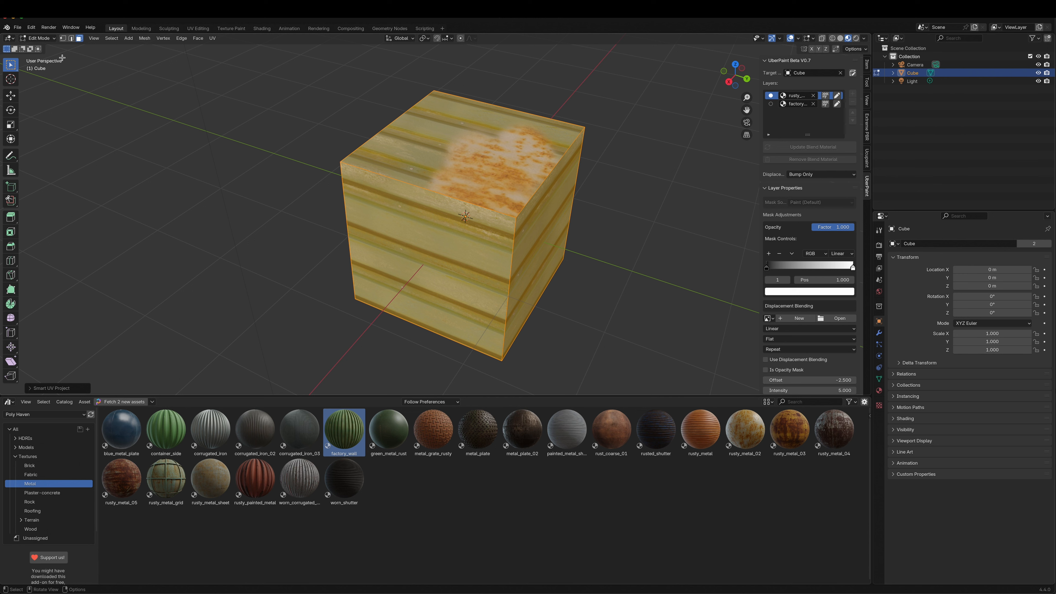
{"action": "left_click", "coordinate": [38, 38]}
{"action": "left_click", "coordinate": [42, 47]}
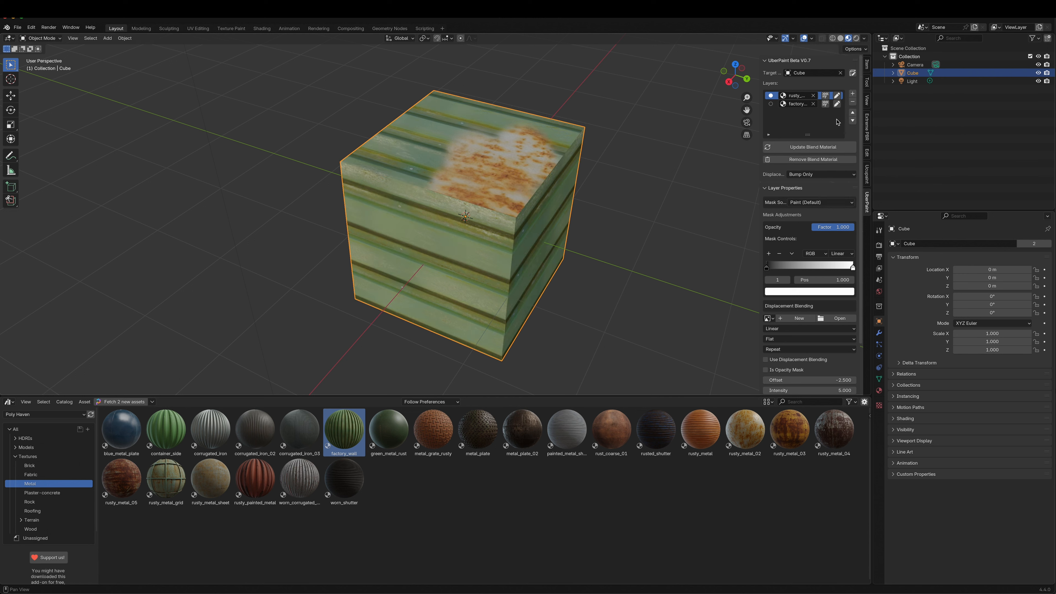
Start painting the rusty_metal_02 layer's mask and brush rust across the cube's top face and down over its edges.
{"action": "left_click", "coordinate": [826, 96]}
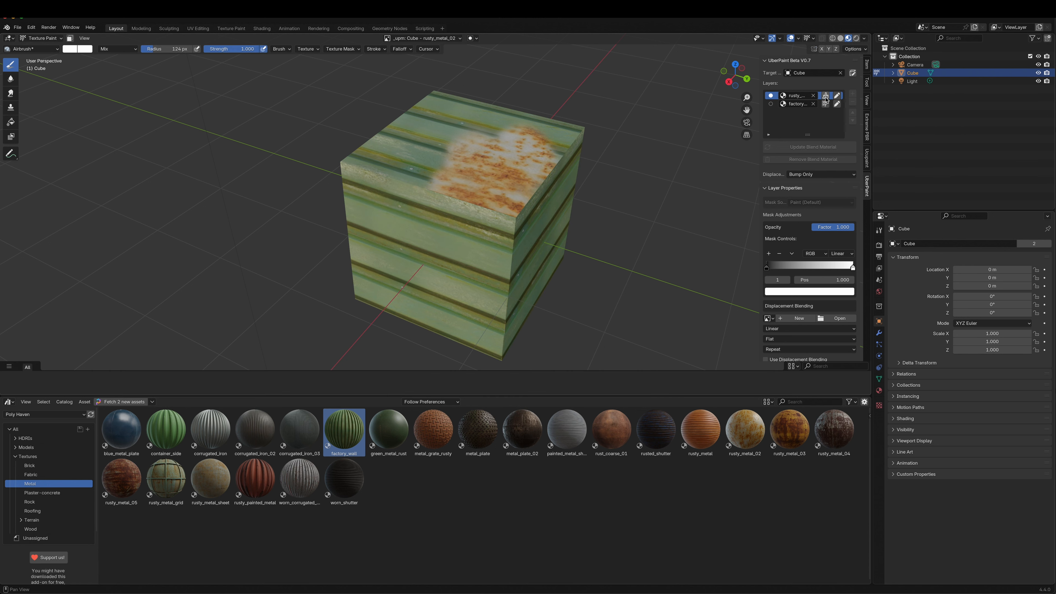
{"action": "mouse_move", "coordinate": [412, 196]}
{"action": "left_mouse_down"}
{"action": "mouse_move", "coordinate": [522, 204]}
{"action": "mouse_move", "coordinate": [558, 142]}
{"action": "mouse_move", "coordinate": [395, 174]}
{"action": "mouse_move", "coordinate": [354, 166]}
{"action": "mouse_move", "coordinate": [347, 178]}
{"action": "left_mouse_up"}
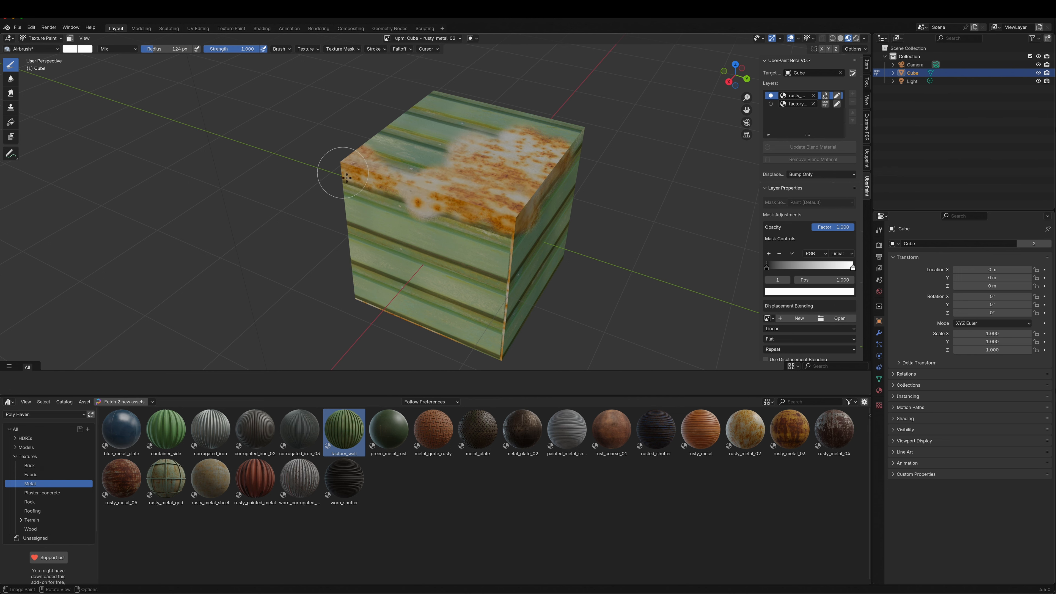
{"action": "middle_click_drag", "start_coordinate": [347, 178], "coordinate": [411, 221]}
{"action": "mouse_move", "coordinate": [405, 278]}
{"action": "left_mouse_down"}
{"action": "mouse_move", "coordinate": [291, 238]}
{"action": "mouse_move", "coordinate": [427, 283]}
{"action": "left_mouse_up"}
{"action": "middle_click_drag", "start_coordinate": [323, 253], "coordinate": [350, 256]}
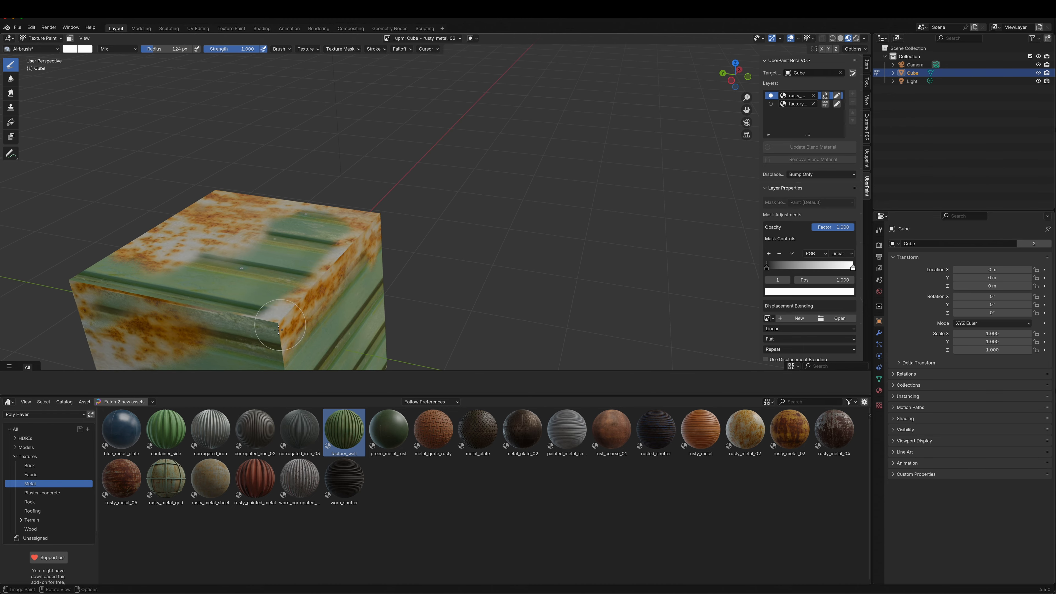
{"action": "mouse_move", "coordinate": [279, 330]}
{"action": "left_mouse_down"}
{"action": "mouse_move", "coordinate": [233, 308]}
{"action": "mouse_move", "coordinate": [91, 287]}
{"action": "mouse_move", "coordinate": [237, 333]}
{"action": "mouse_move", "coordinate": [117, 270]}
{"action": "mouse_move", "coordinate": [208, 276]}
{"action": "mouse_move", "coordinate": [291, 250]}
{"action": "mouse_move", "coordinate": [221, 262]}
{"action": "mouse_move", "coordinate": [281, 235]}
{"action": "mouse_move", "coordinate": [319, 254]}
{"action": "mouse_move", "coordinate": [338, 248]}
{"action": "left_mouse_up"}
{"action": "middle_click_drag", "start_coordinate": [339, 248], "coordinate": [540, 233]}
{"action": "scroll", "coordinate": [446, 184], "scroll_direction": "down", "scroll_amount": 3}
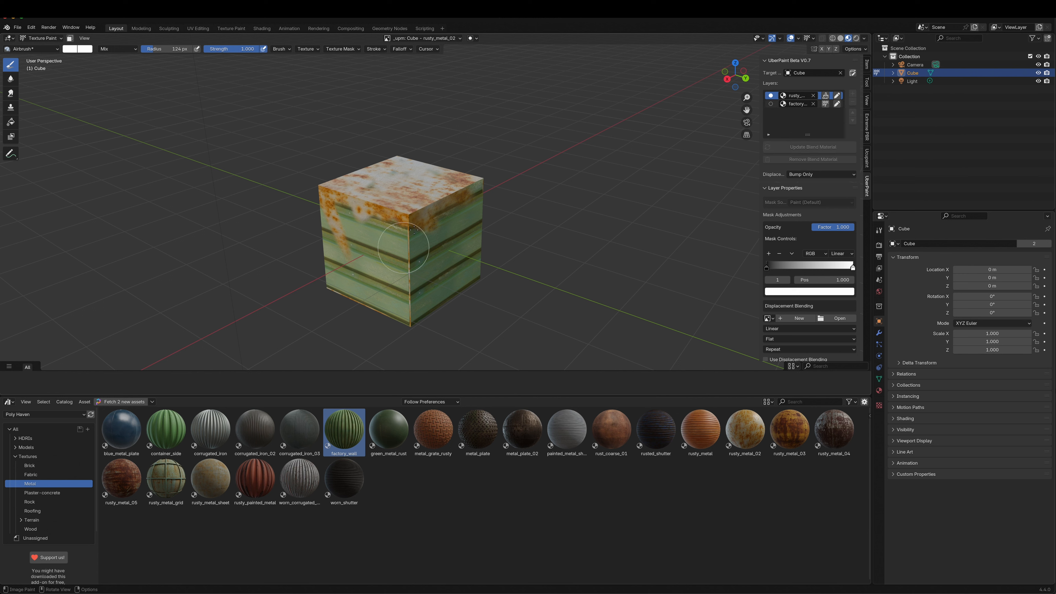
Open the rusty_metal_02 layer's material nodes for editing and show the UberPaint node utilities.
{"action": "left_click", "coordinate": [839, 99]}
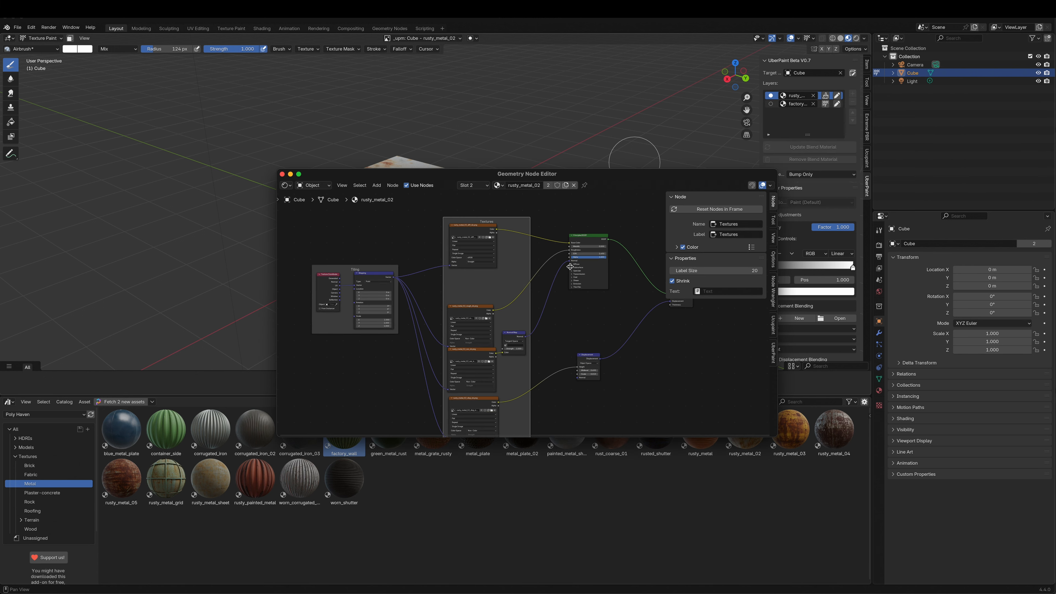
{"action": "scroll", "coordinate": [585, 328], "scroll_direction": "down", "scroll_amount": 2}
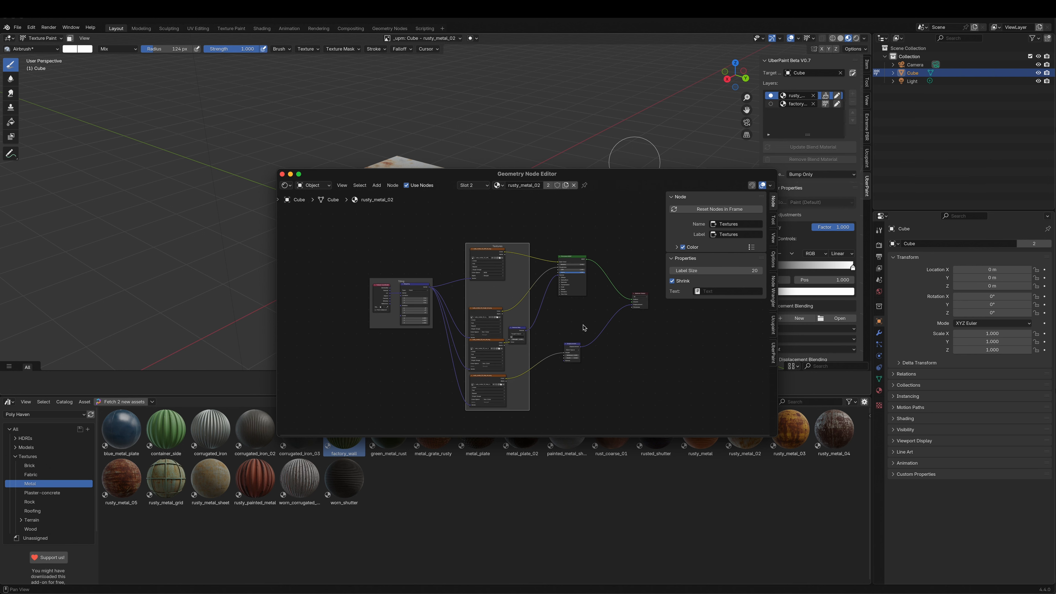
{"action": "left_click", "coordinate": [773, 353]}
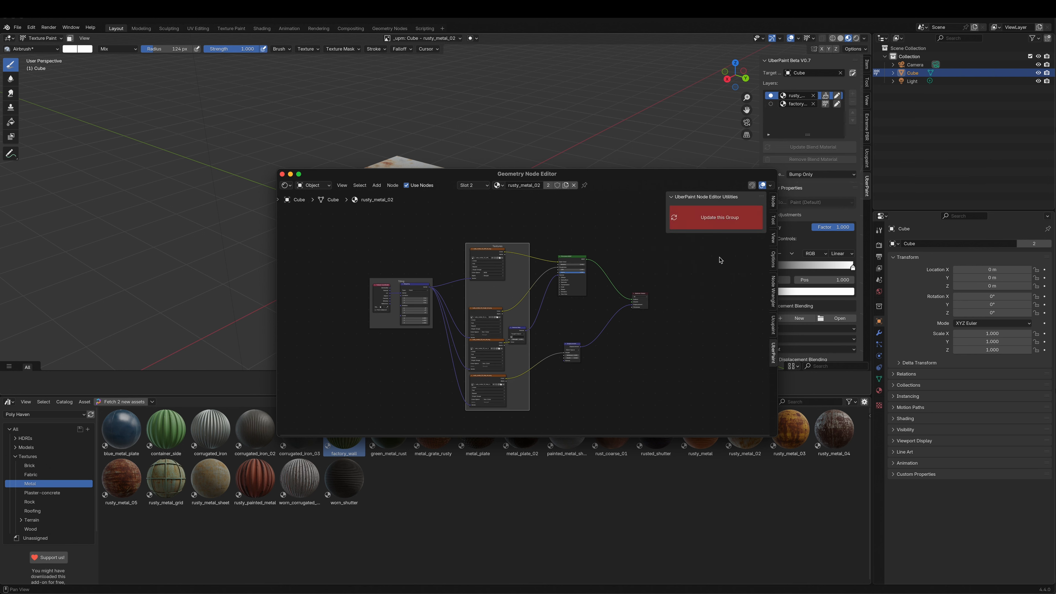
{"action": "left_click", "coordinate": [713, 219]}
Set the Mapping node's scale to 5 on X, Y and Z in the Tiling frame.
{"action": "scroll", "coordinate": [556, 310], "scroll_direction": "up", "scroll_amount": 2}
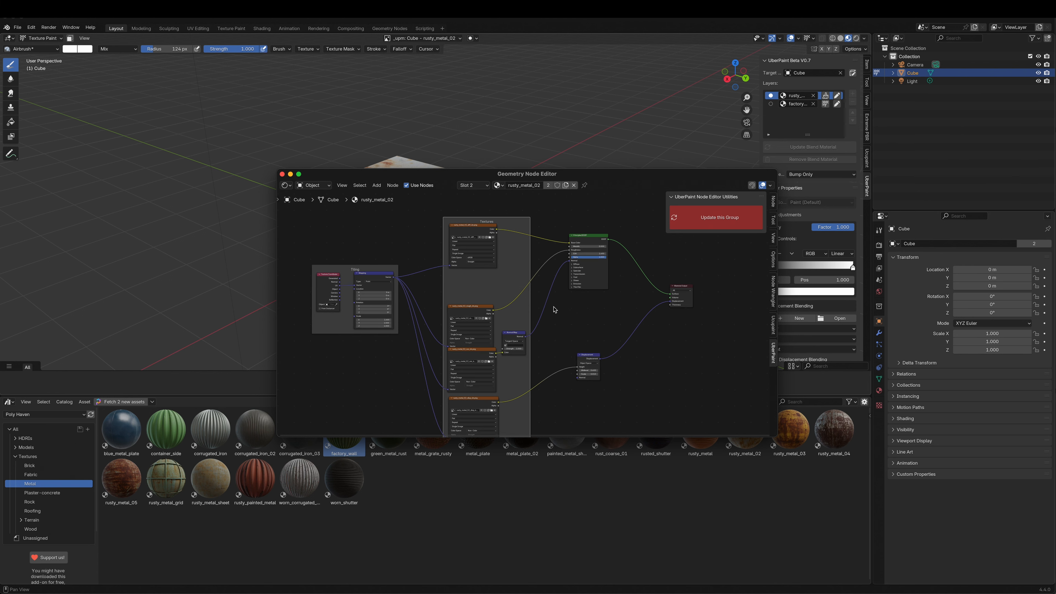
{"action": "mouse_move", "coordinate": [413, 176]}
{"action": "left_mouse_down"}
{"action": "mouse_move", "coordinate": [619, 170]}
{"action": "mouse_move", "coordinate": [624, 137]}
{"action": "left_mouse_up"}
{"action": "scroll", "coordinate": [571, 285], "scroll_direction": "up", "scroll_amount": 6}
{"action": "middle_click_drag", "start_coordinate": [573, 276], "coordinate": [674, 245]}
{"action": "left_click", "coordinate": [599, 254]}
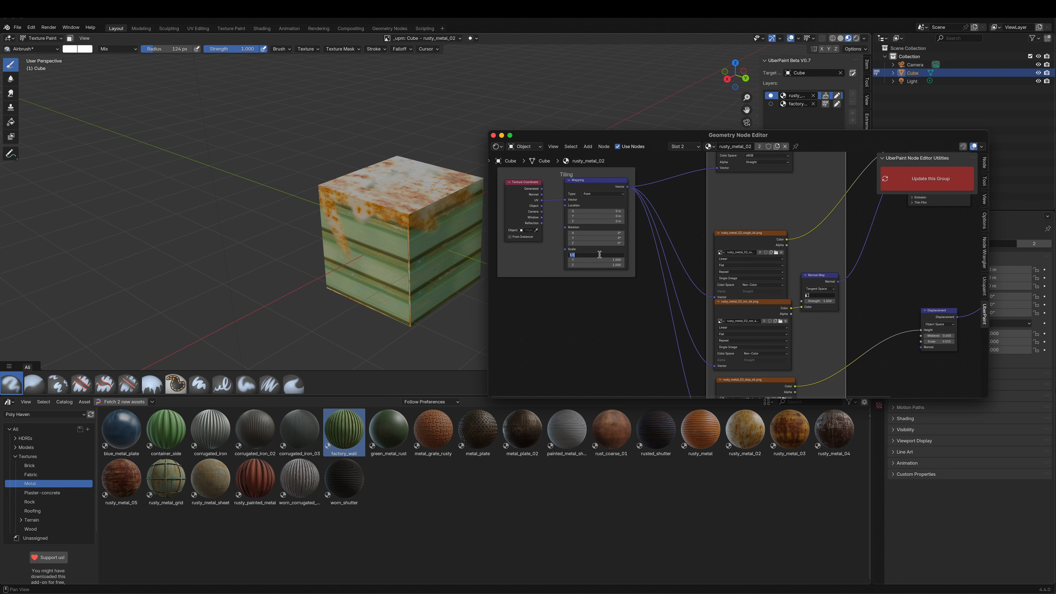
{"action": "type", "text": "5"}
{"action": "key", "text": "Return"}
{"action": "left_click", "coordinate": [596, 260]}
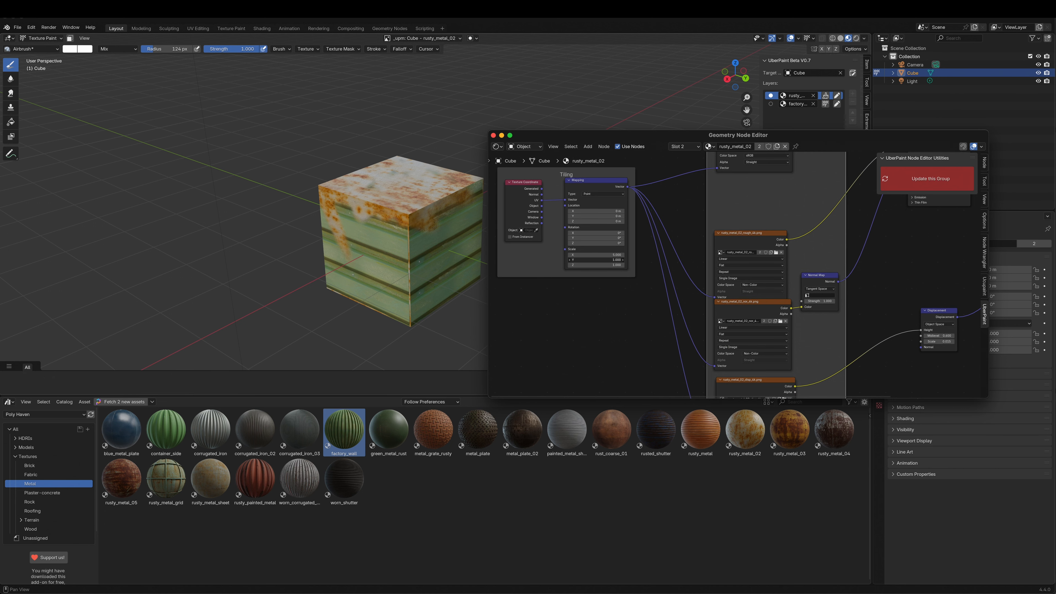
{"action": "type", "text": "5"}
{"action": "key", "text": "Return"}
{"action": "left_click", "coordinate": [596, 265]}
{"action": "type", "text": "5"}
{"action": "key", "text": "Return"}
Update the rusty_metal_02 group with the edited nodes and close the node editor window.
{"action": "left_click", "coordinate": [961, 181]}
{"action": "left_click_drag", "start_coordinate": [683, 137], "coordinate": [325, 282]}
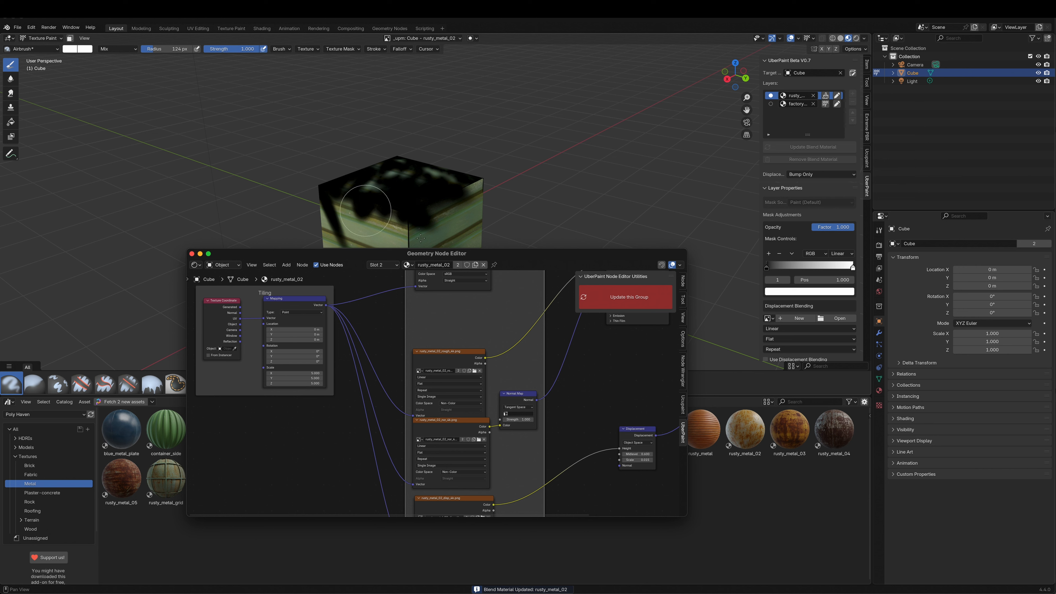
{"action": "left_click", "coordinate": [192, 254]}
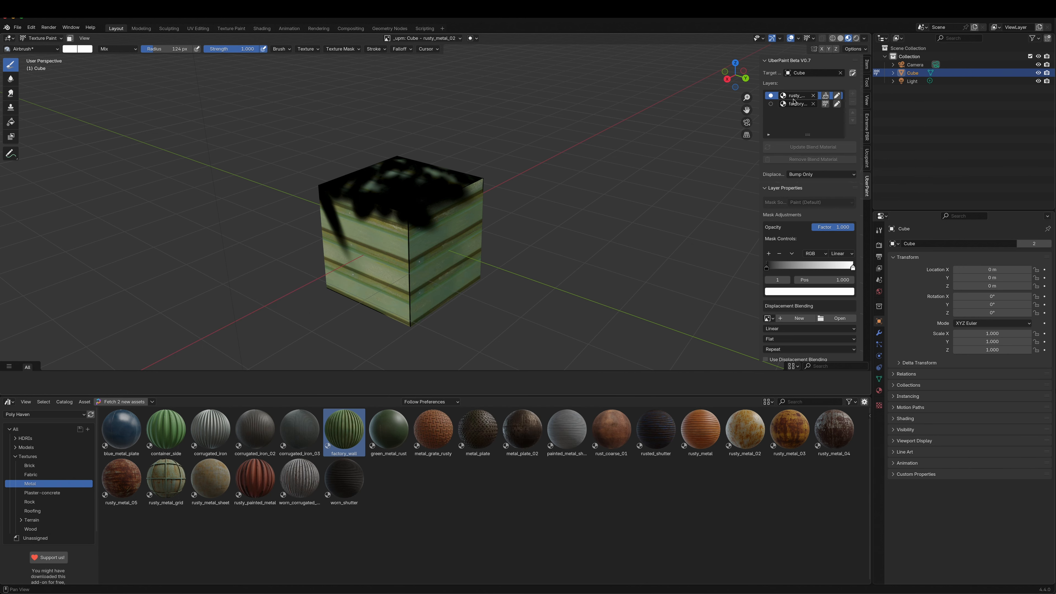
Reselect rusty_metal_02 as the first layer's material and update the blend material from Object Mode.
{"action": "left_click", "coordinate": [784, 95]}
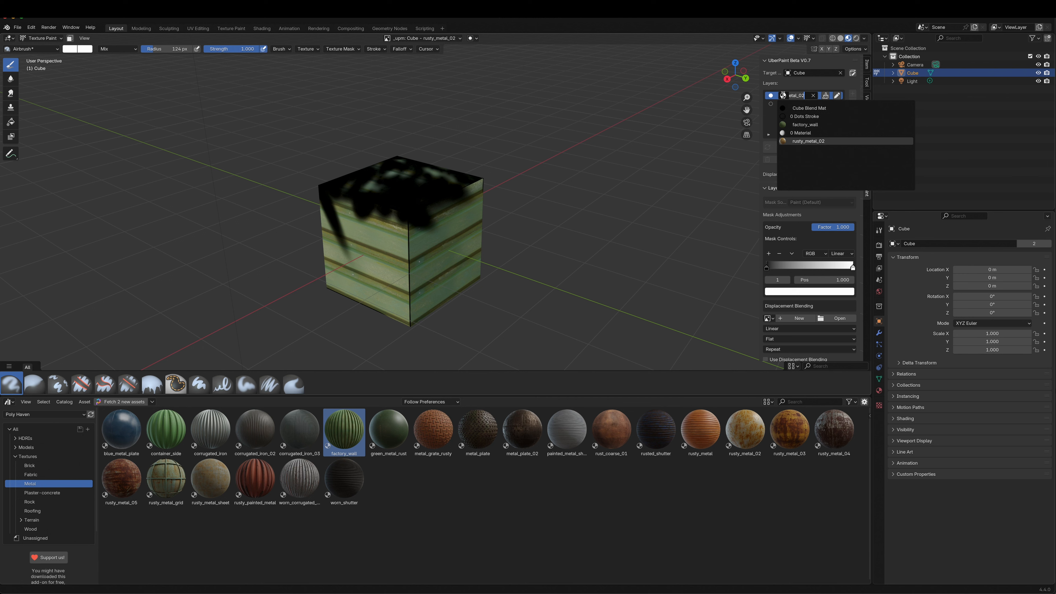
{"action": "left_click", "coordinate": [826, 141]}
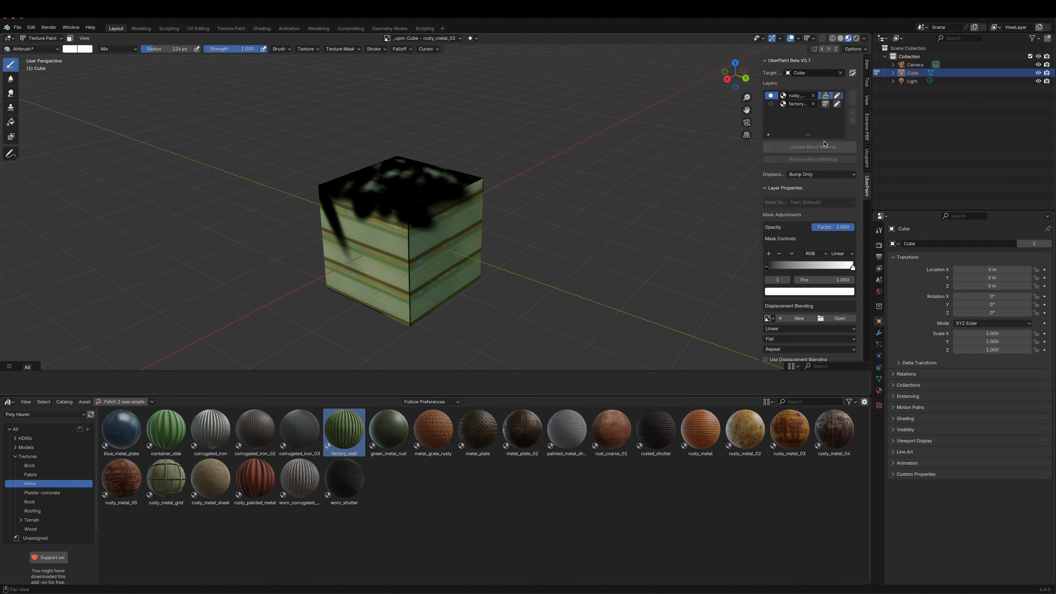
{"action": "left_click", "coordinate": [28, 49]}
{"action": "left_click", "coordinate": [40, 38]}
{"action": "left_click", "coordinate": [41, 46]}
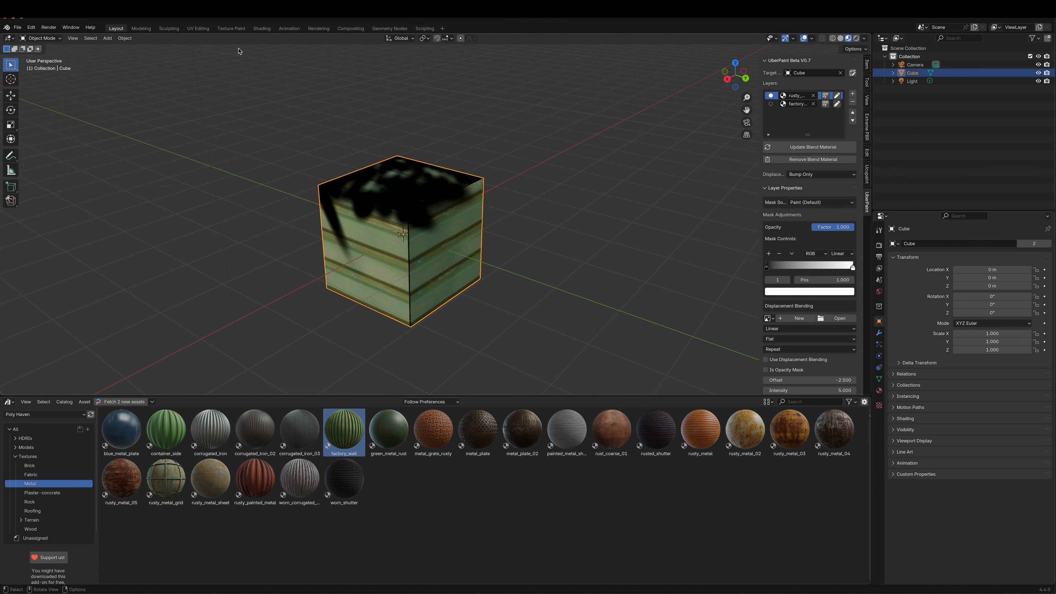
{"action": "left_click", "coordinate": [812, 148]}
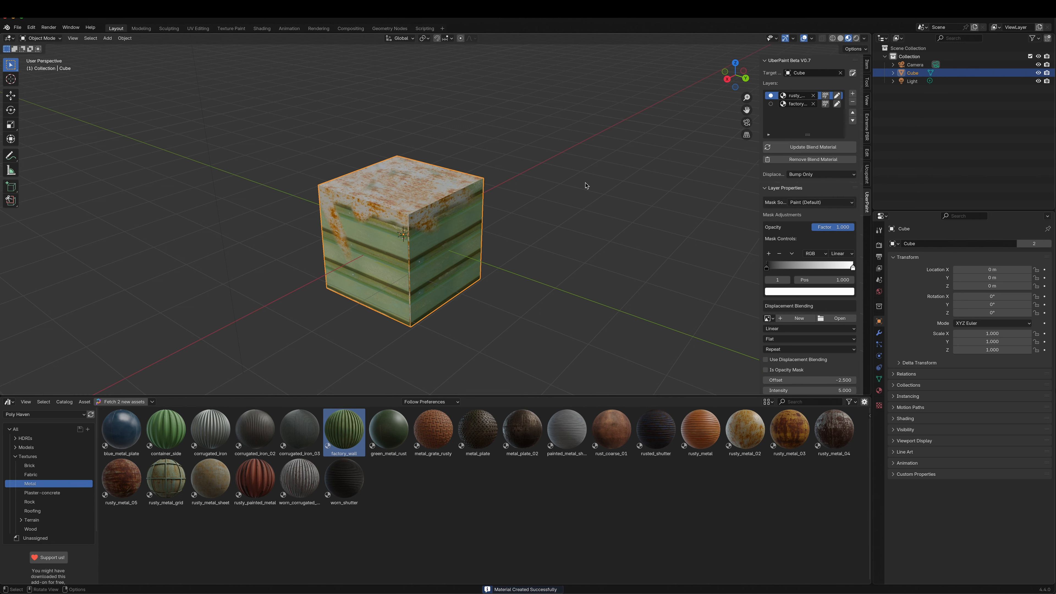
Examine the rust texture's tiling on the cube's top and side faces.
{"action": "scroll", "coordinate": [377, 203], "scroll_direction": "up", "scroll_amount": 3}
{"action": "middle_click_drag", "start_coordinate": [376, 203], "coordinate": [393, 183]}
{"action": "scroll", "coordinate": [393, 183], "scroll_direction": "up", "scroll_amount": 1}
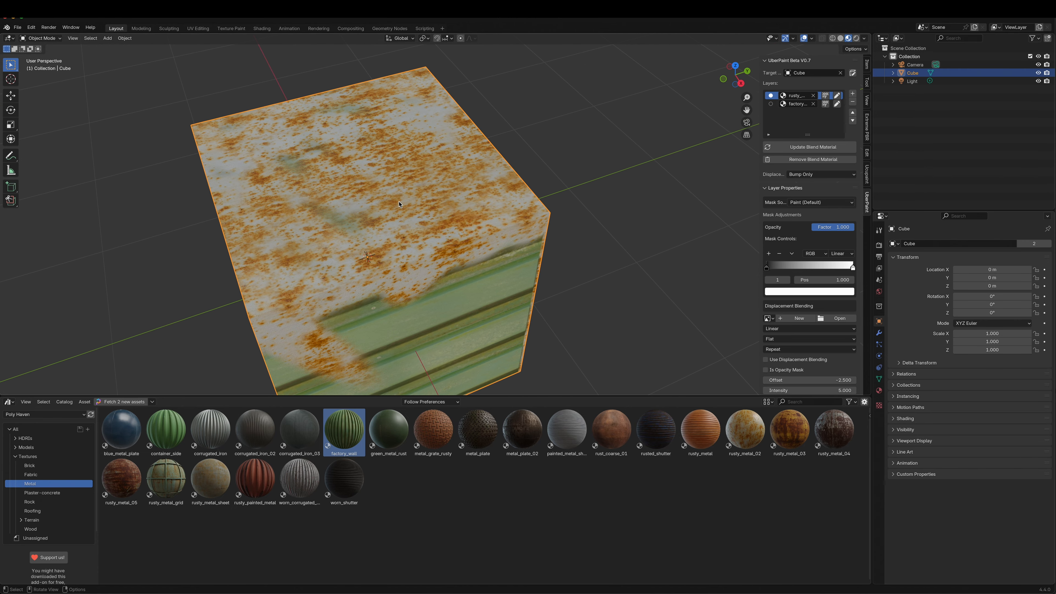
{"action": "scroll", "coordinate": [484, 227], "scroll_direction": "down", "scroll_amount": 4}
{"action": "middle_click_drag", "start_coordinate": [483, 227], "coordinate": [649, 152]}
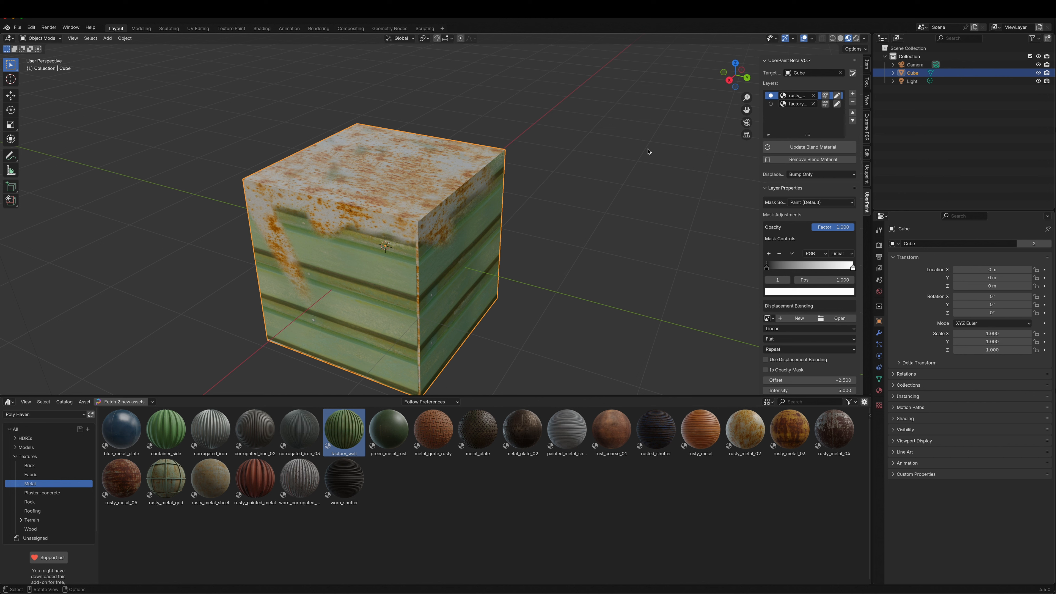